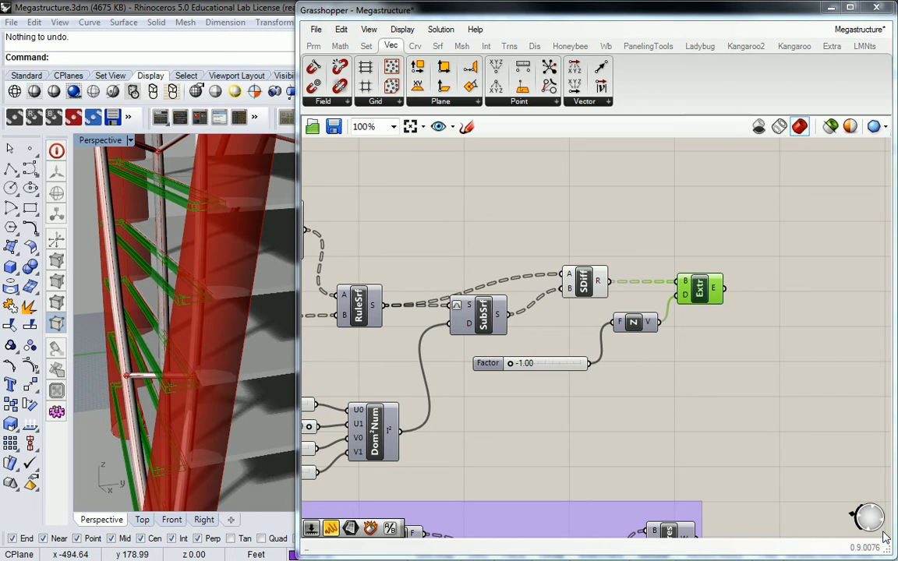
Move the SDiff and Extr components higher on the canvas, in line with each other
{"action": "left_click_drag", "start_coordinate": [585, 284], "coordinate": [584, 255]}
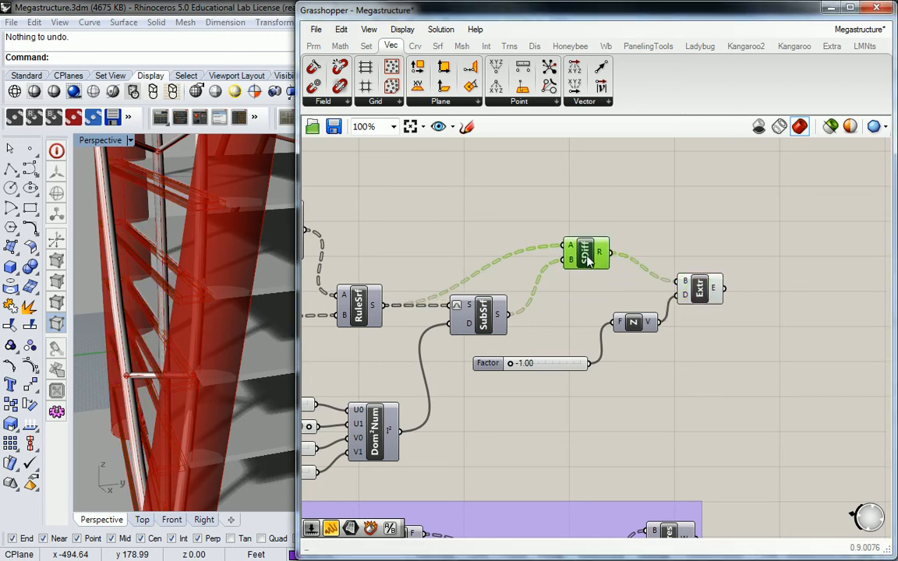
{"action": "left_click_drag", "start_coordinate": [713, 295], "coordinate": [713, 268]}
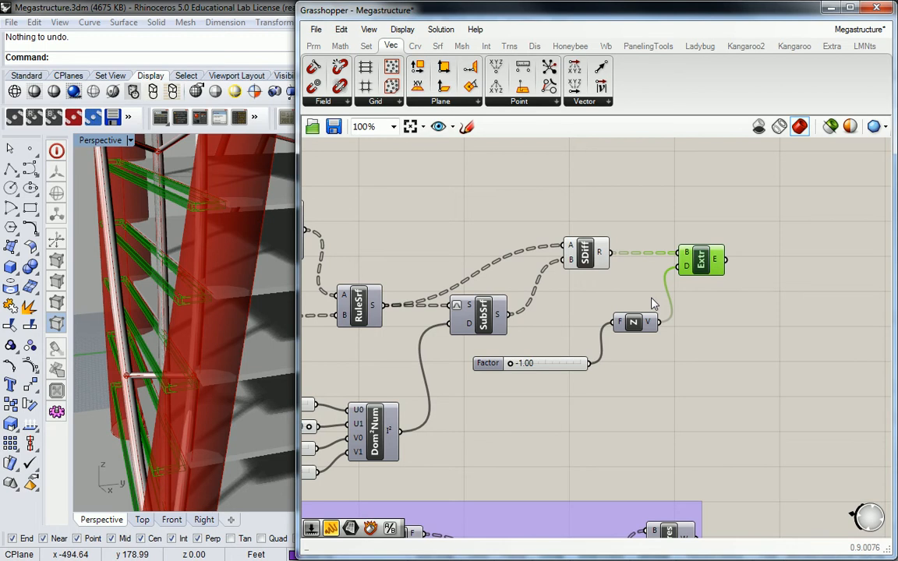
{"action": "right_click_drag", "start_coordinate": [125, 261], "coordinate": [223, 269]}
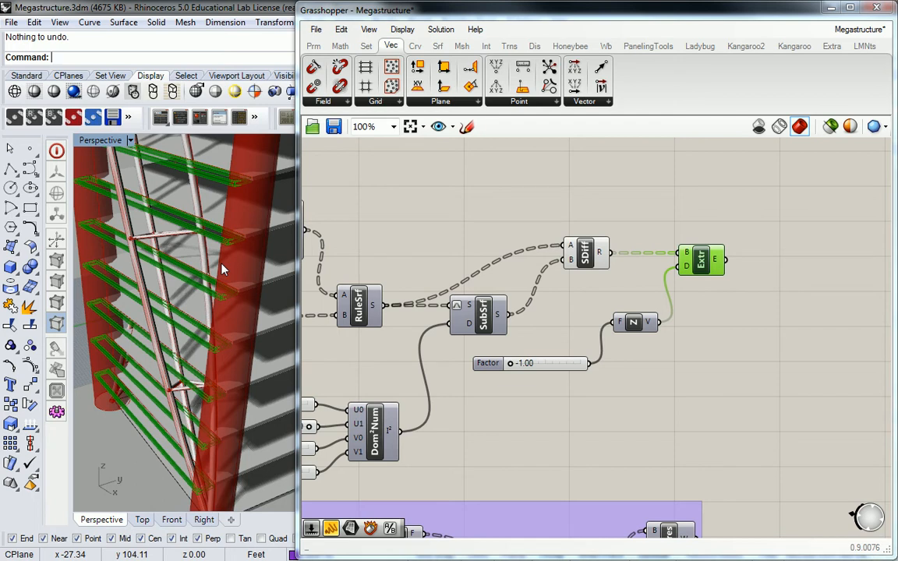
{"action": "right_click_drag", "start_coordinate": [223, 269], "coordinate": [242, 208]}
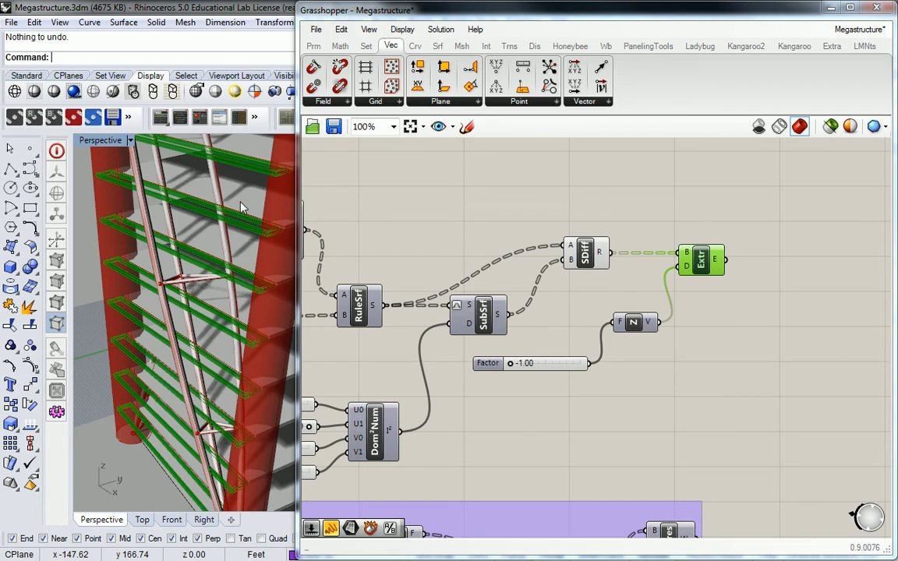
{"action": "left_click", "coordinate": [635, 222]}
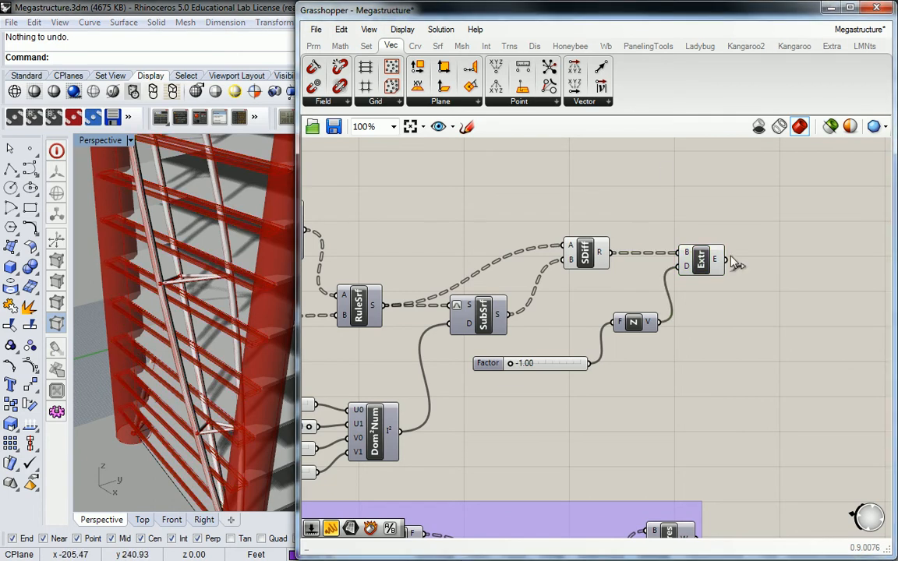
Add a Deconstruct Brep component beside Extr and feed it the extrusion output
{"action": "right_click_drag", "start_coordinate": [731, 260], "coordinate": [605, 279]}
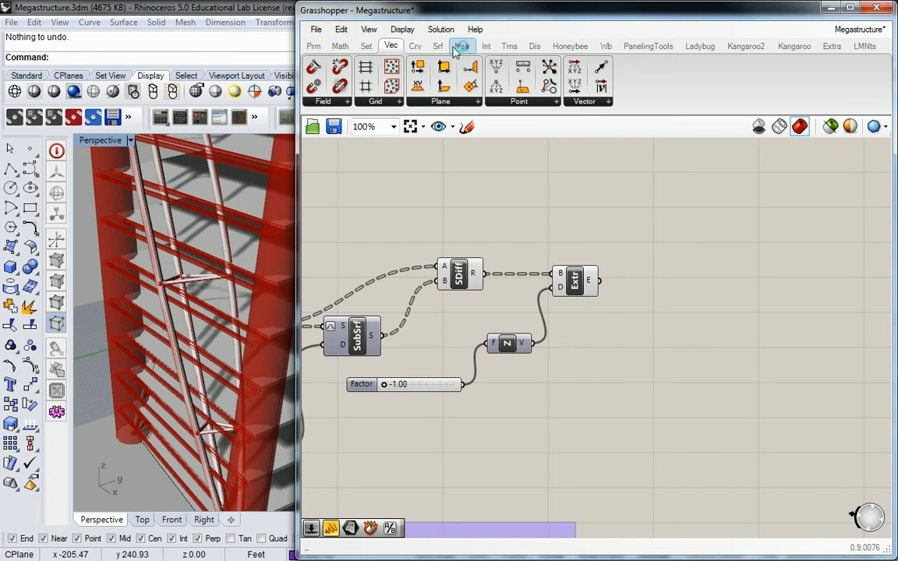
{"action": "left_click", "coordinate": [437, 45]}
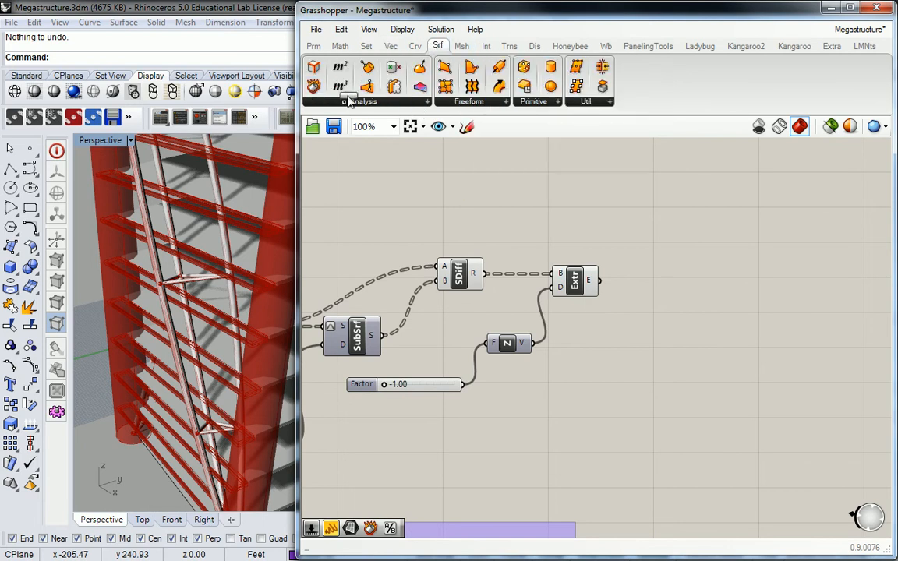
{"action": "left_click_drag", "start_coordinate": [314, 87], "coordinate": [657, 282]}
{"action": "left_click_drag", "start_coordinate": [600, 281], "coordinate": [639, 281]}
{"action": "right_click_drag", "start_coordinate": [716, 281], "coordinate": [671, 282]}
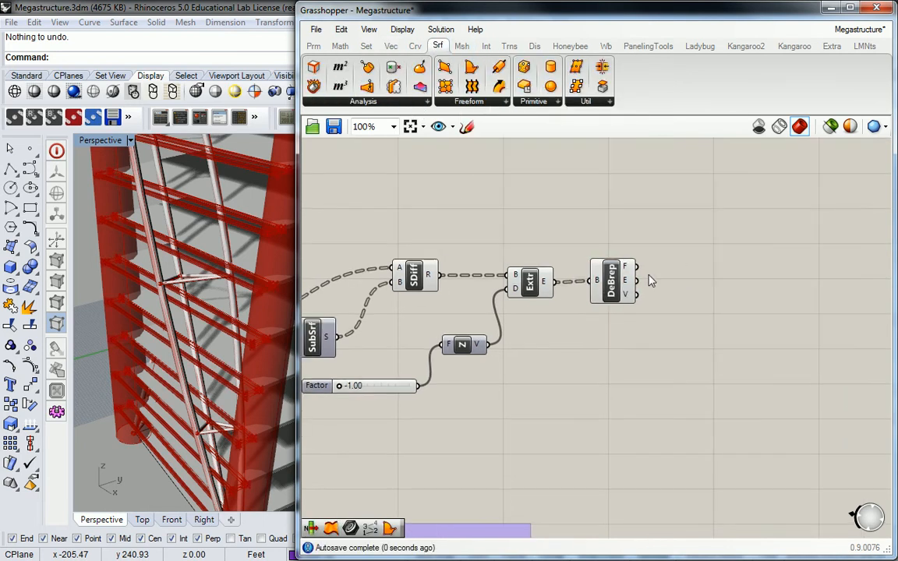
{"action": "scroll", "coordinate": [618, 264], "scroll_direction": "up", "scroll_amount": 2}
{"action": "mouse_move", "coordinate": [631, 271]}
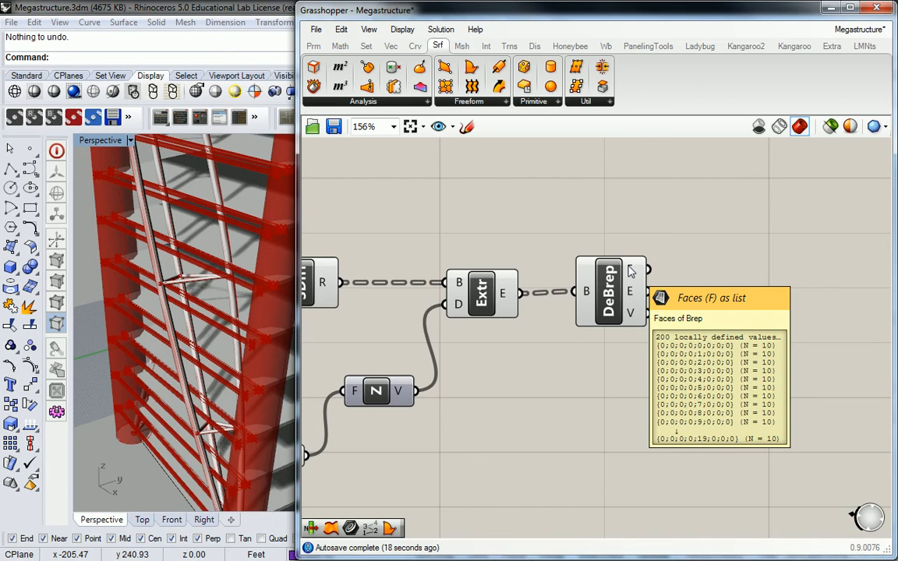
{"action": "left_click_drag", "start_coordinate": [585, 269], "coordinate": [569, 271]}
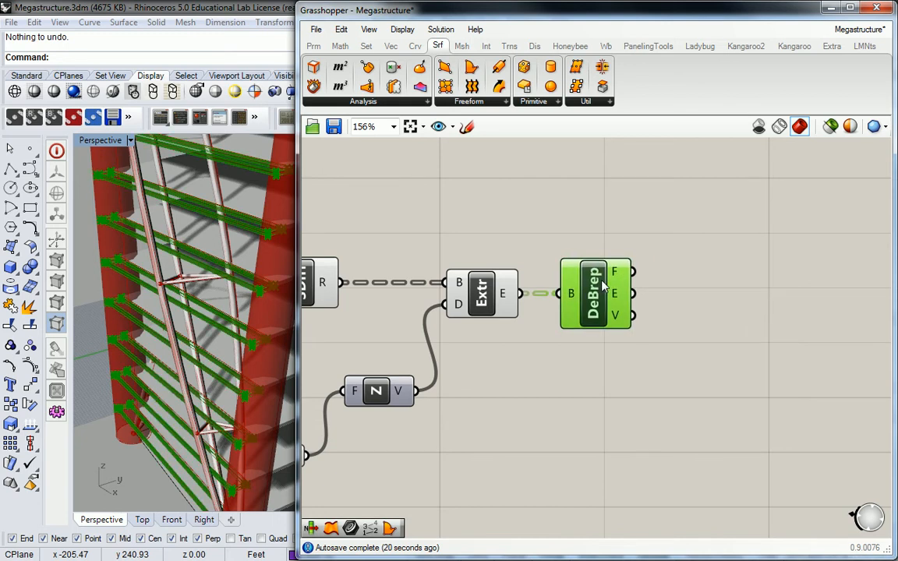
Turn off the viewport preview of the selected SDiff, Extr and Unit Z components
{"action": "left_click", "coordinate": [491, 294]}
{"action": "right_click_drag", "start_coordinate": [479, 262], "coordinate": [713, 284]}
{"action": "scroll", "coordinate": [712, 283], "scroll_direction": "down", "scroll_amount": 2}
{"action": "left_click_drag", "start_coordinate": [747, 228], "coordinate": [568, 372]}
{"action": "middle_click", "coordinate": [604, 282]}
{"action": "left_click", "coordinate": [646, 239]}
{"action": "right_click_drag", "start_coordinate": [812, 283], "coordinate": [622, 324]}
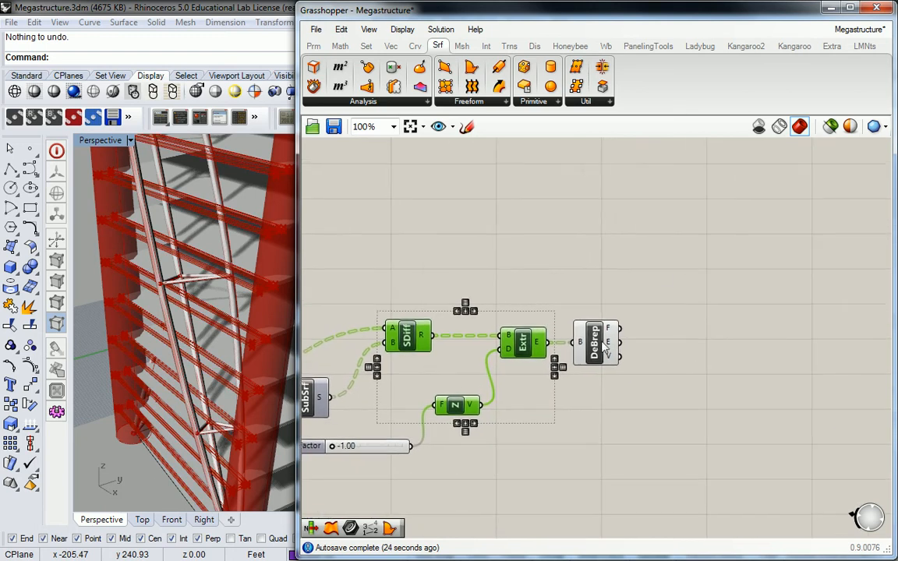
Examine the deconstructed frame's faces and vertices up close at the column in the perspective view
{"action": "scroll", "coordinate": [613, 339], "scroll_direction": "up", "scroll_amount": 3}
{"action": "right_click_drag", "start_coordinate": [255, 268], "coordinate": [202, 239]}
{"action": "scroll", "coordinate": [167, 234], "scroll_direction": "up", "scroll_amount": 5}
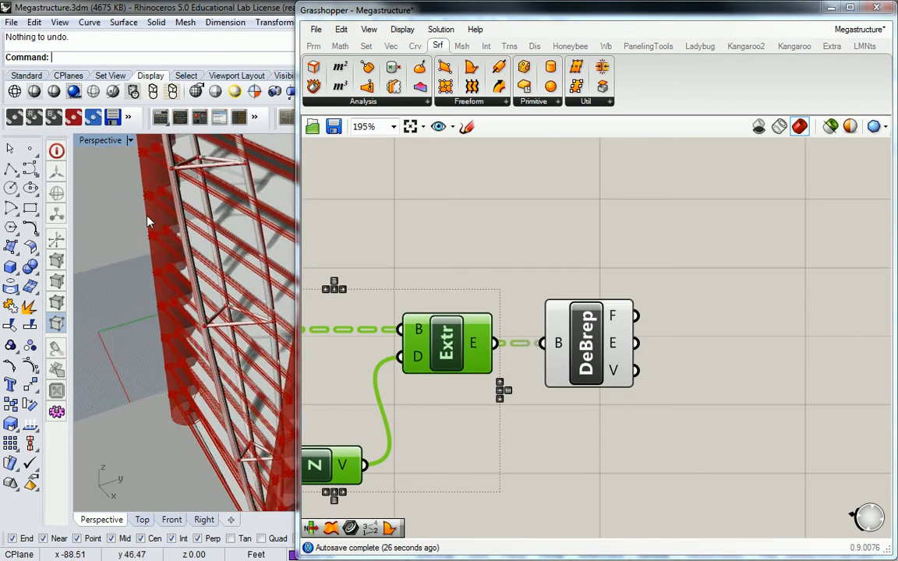
{"action": "left_click", "coordinate": [555, 316]}
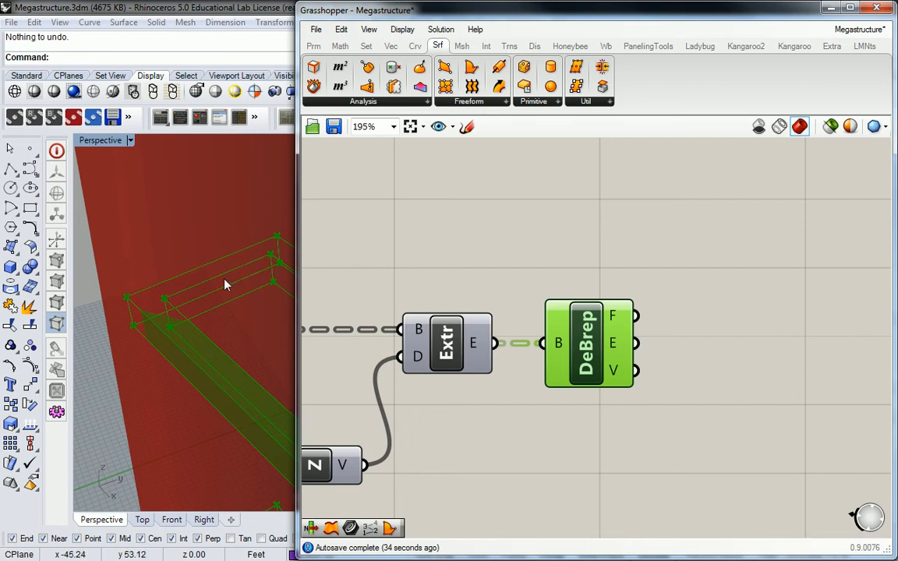
{"action": "scroll", "coordinate": [186, 293], "scroll_direction": "down", "scroll_amount": 3}
{"action": "scroll", "coordinate": [204, 292], "scroll_direction": "up", "scroll_amount": 2}
{"action": "right_click_drag", "start_coordinate": [496, 261], "coordinate": [561, 248]}
{"action": "scroll", "coordinate": [609, 327], "scroll_direction": "up", "scroll_amount": 1}
{"action": "right_click_drag", "start_coordinate": [632, 305], "coordinate": [596, 310]}
{"action": "left_click", "coordinate": [588, 205]}
Add a List Item component above Deconstruct Brep and connect the Faces output to its list input
{"action": "left_click", "coordinate": [365, 46]}
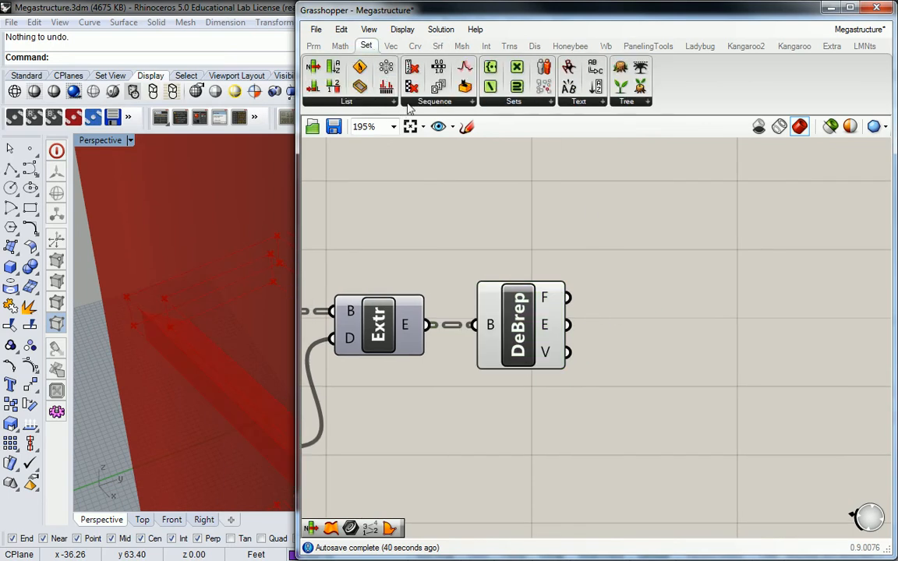
{"action": "left_click", "coordinate": [346, 101]}
{"action": "left_click", "coordinate": [343, 146]}
{"action": "left_click", "coordinate": [655, 306]}
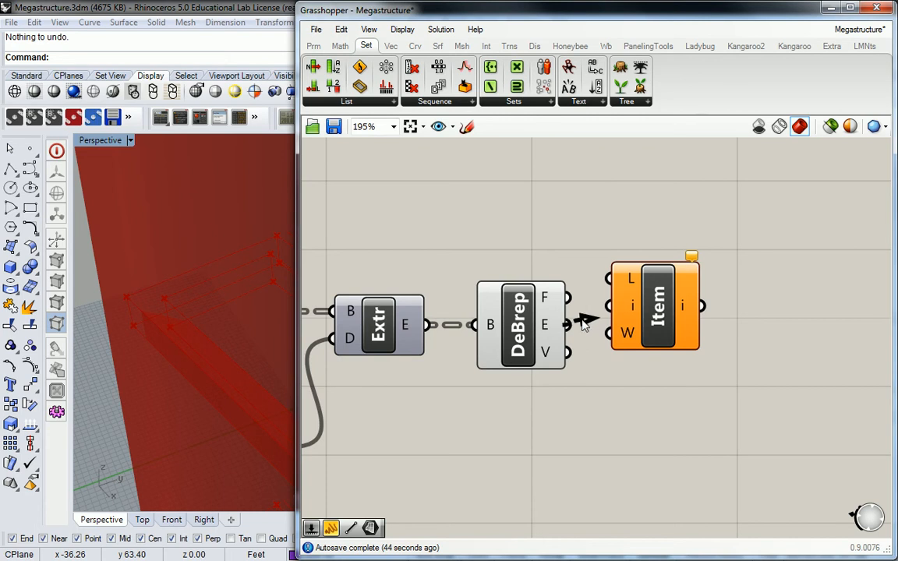
{"action": "left_click_drag", "start_coordinate": [568, 297], "coordinate": [609, 279]}
{"action": "left_click_drag", "start_coordinate": [657, 303], "coordinate": [729, 222]}
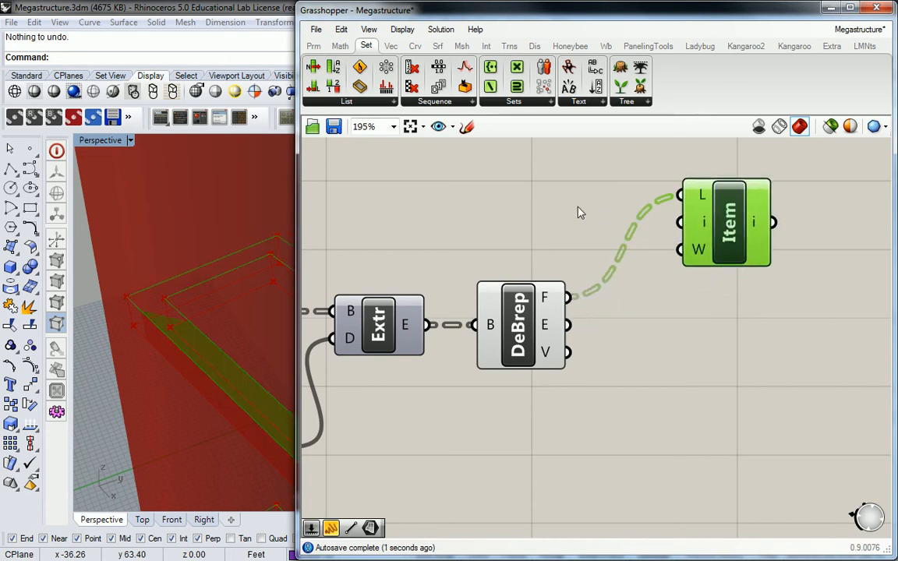
Create an integer slider from 0 to 9 and connect it to the List Item's index input
{"action": "double_click", "coordinate": [539, 203]}
{"action": "type", "text": "0<9"}
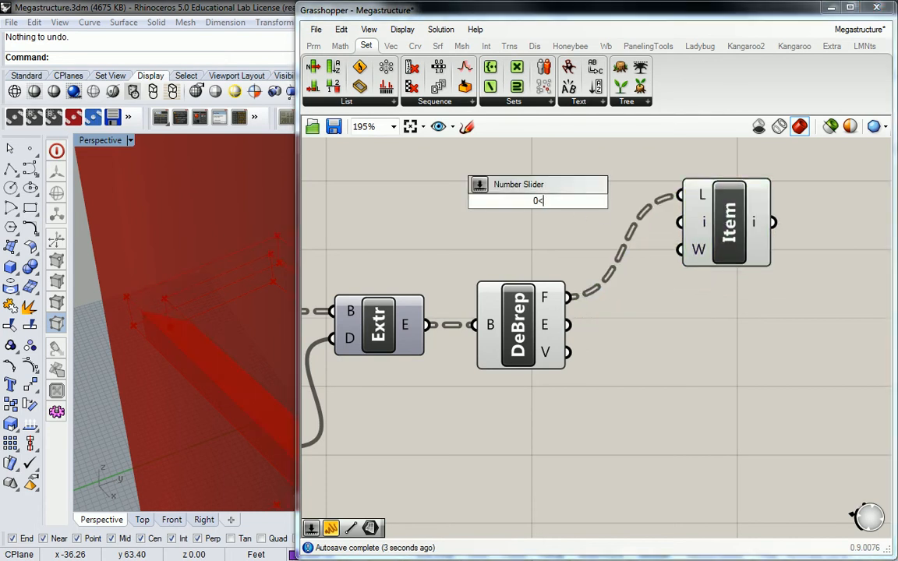
{"action": "key", "text": "Return"}
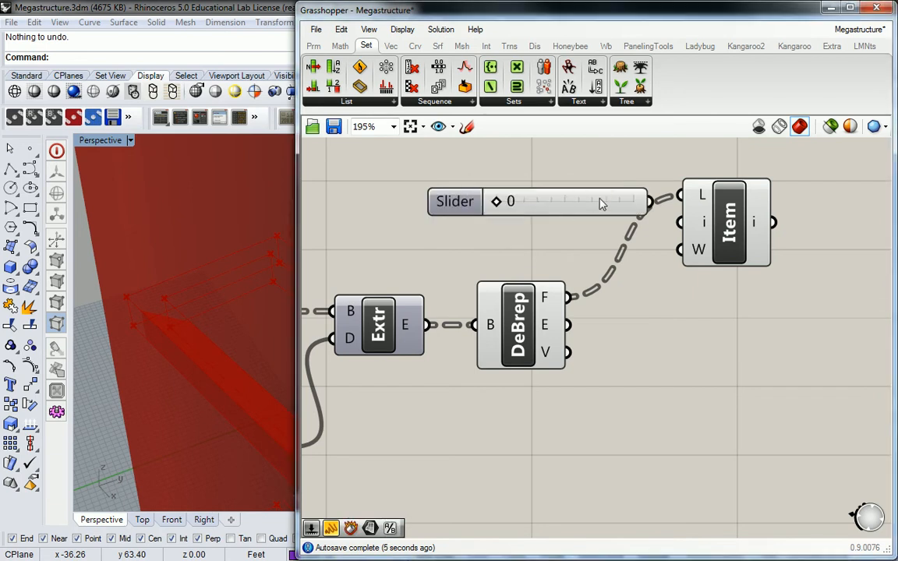
{"action": "left_click_drag", "start_coordinate": [460, 194], "coordinate": [327, 195]}
{"action": "left_click_drag", "start_coordinate": [507, 195], "coordinate": [679, 222]}
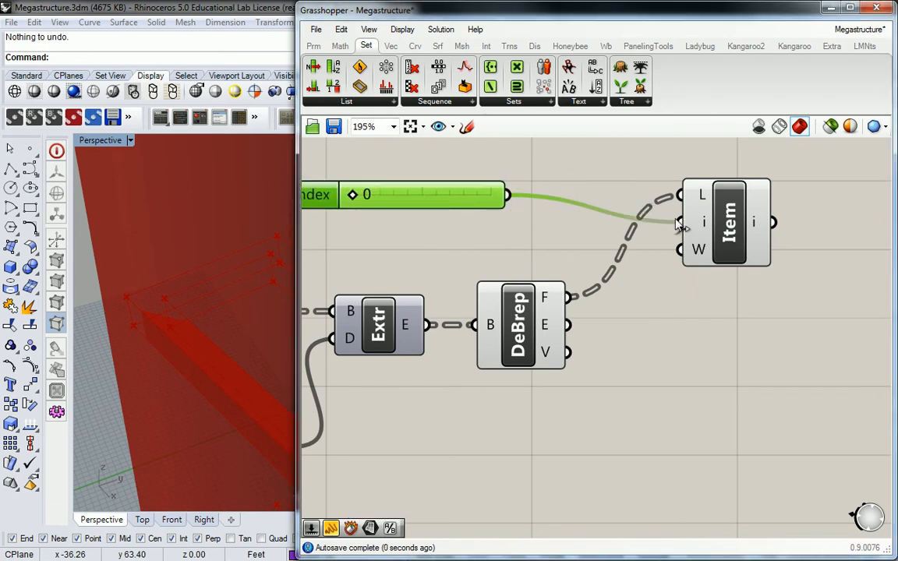
Place the index slider closer to the List Item and set it to 6 to pick the inner end face
{"action": "mouse_move", "coordinate": [495, 264]}
{"action": "right_mouse_down"}
{"action": "mouse_move", "coordinate": [484, 254]}
{"action": "mouse_move", "coordinate": [493, 251]}
{"action": "right_mouse_up"}
{"action": "scroll", "coordinate": [494, 249], "scroll_direction": "down", "scroll_amount": 2}
{"action": "left_click_drag", "start_coordinate": [470, 208], "coordinate": [527, 218]}
{"action": "scroll", "coordinate": [233, 269], "scroll_direction": "down", "scroll_amount": 8}
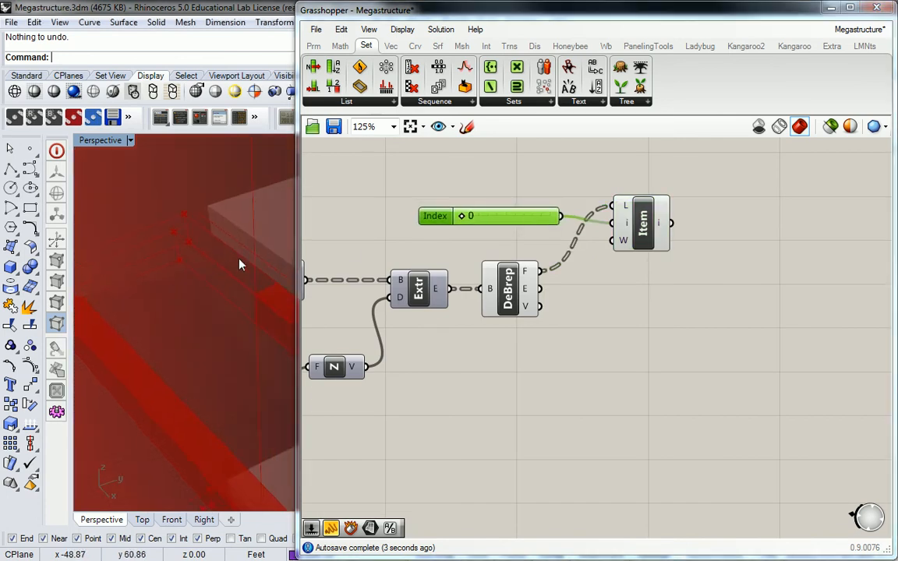
{"action": "scroll", "coordinate": [215, 260], "scroll_direction": "up", "scroll_amount": 8}
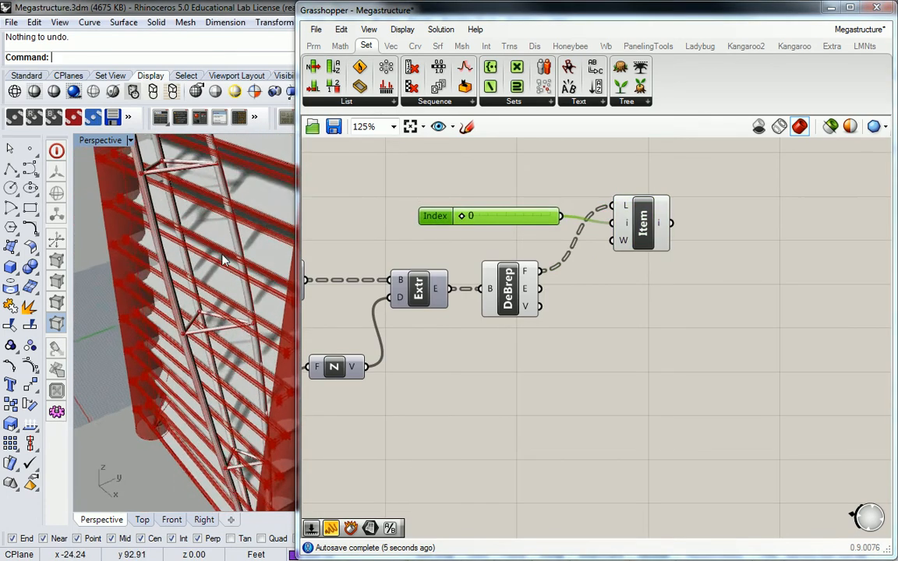
{"action": "right_click_drag", "start_coordinate": [117, 195], "coordinate": [226, 193], "text": "shift"}
{"action": "scroll", "coordinate": [226, 194], "scroll_direction": "down", "scroll_amount": 5}
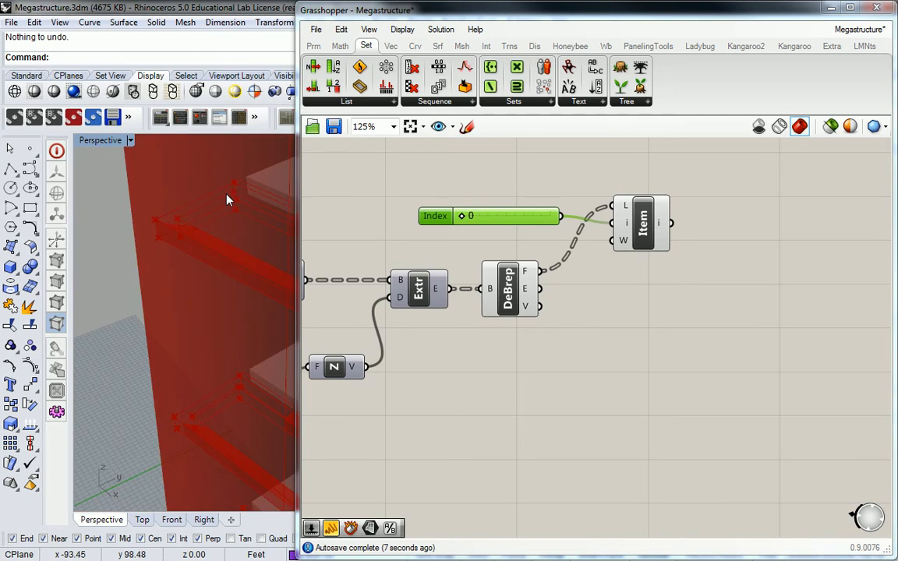
{"action": "right_click_drag", "start_coordinate": [605, 255], "coordinate": [681, 259]}
{"action": "left_click", "coordinate": [719, 232]}
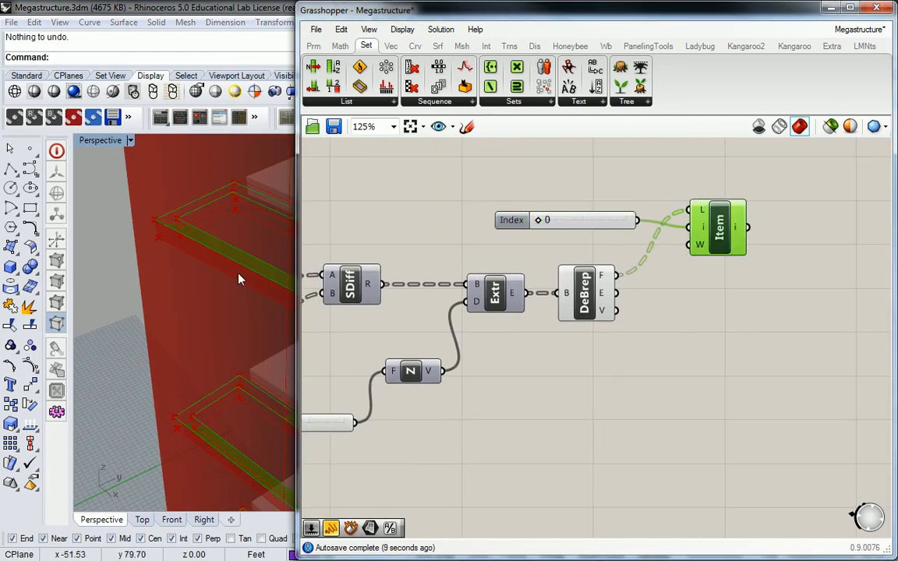
{"action": "scroll", "coordinate": [203, 249], "scroll_direction": "up", "scroll_amount": 3}
{"action": "left_click_drag", "start_coordinate": [537, 222], "coordinate": [594, 228]}
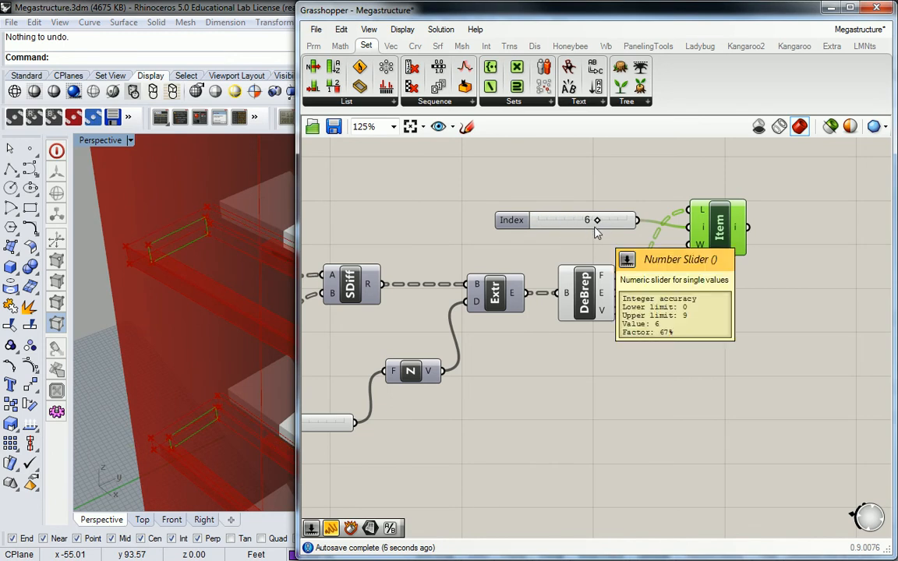
Duplicate the List Item and its index slider below the originals, keeping the Faces connection
{"action": "left_click_drag", "start_coordinate": [689, 153], "coordinate": [495, 233]}
{"action": "mouse_move", "coordinate": [721, 234]}
{"action": "left_mouse_down", "text": "alt"}
{"action": "mouse_move", "coordinate": [729, 242]}
{"action": "mouse_move", "coordinate": [717, 427]}
{"action": "mouse_move", "coordinate": [705, 417]}
{"action": "mouse_move", "coordinate": [728, 373]}
{"action": "mouse_move", "coordinate": [727, 384]}
{"action": "mouse_move", "coordinate": [722, 223]}
{"action": "left_mouse_up", "text": "alt"}
{"action": "left_click", "coordinate": [732, 317]}
{"action": "left_click_drag", "start_coordinate": [531, 375], "coordinate": [532, 382]}
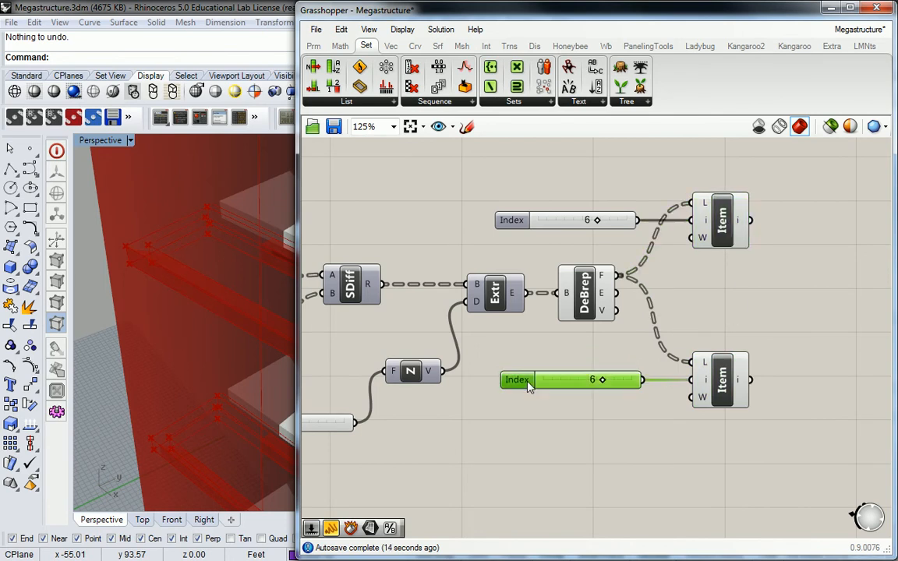
Set the lower index slider to 8 to pick the inner face at the frame's opposite end
{"action": "right_click_drag", "start_coordinate": [252, 307], "coordinate": [276, 324]}
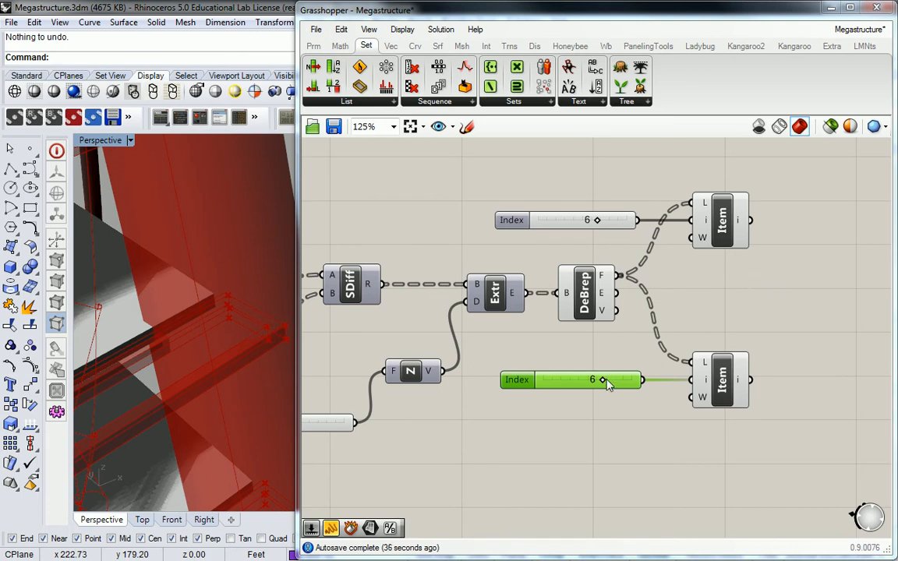
{"action": "left_click", "coordinate": [692, 380]}
{"action": "left_click_drag", "start_coordinate": [606, 381], "coordinate": [623, 391]}
{"action": "right_click_drag", "start_coordinate": [781, 322], "coordinate": [683, 341]}
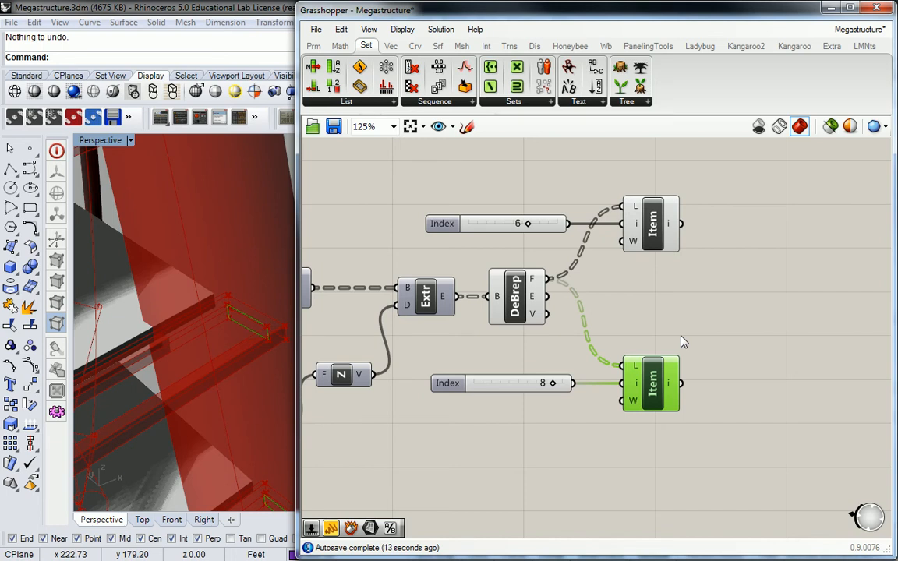
{"action": "mouse_move", "coordinate": [536, 323]}
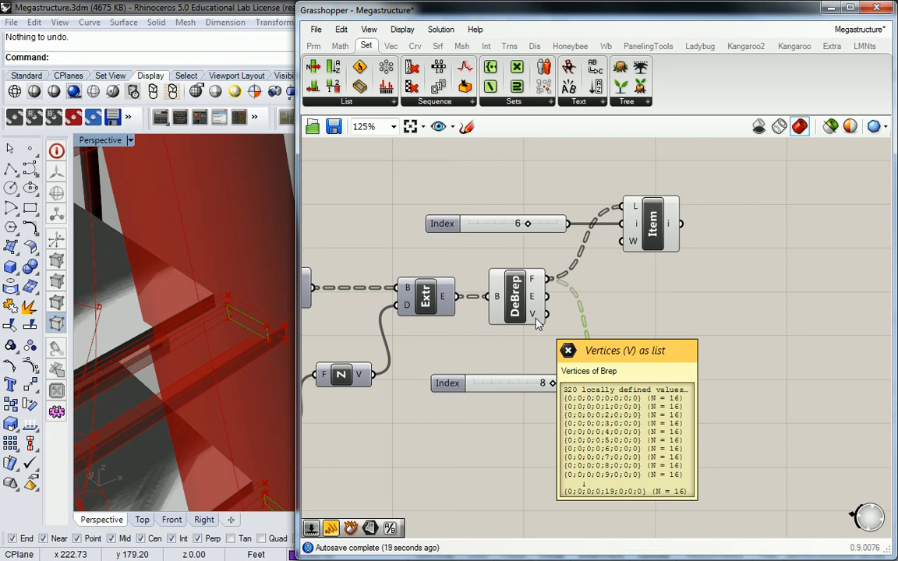
{"action": "mouse_move", "coordinate": [535, 300]}
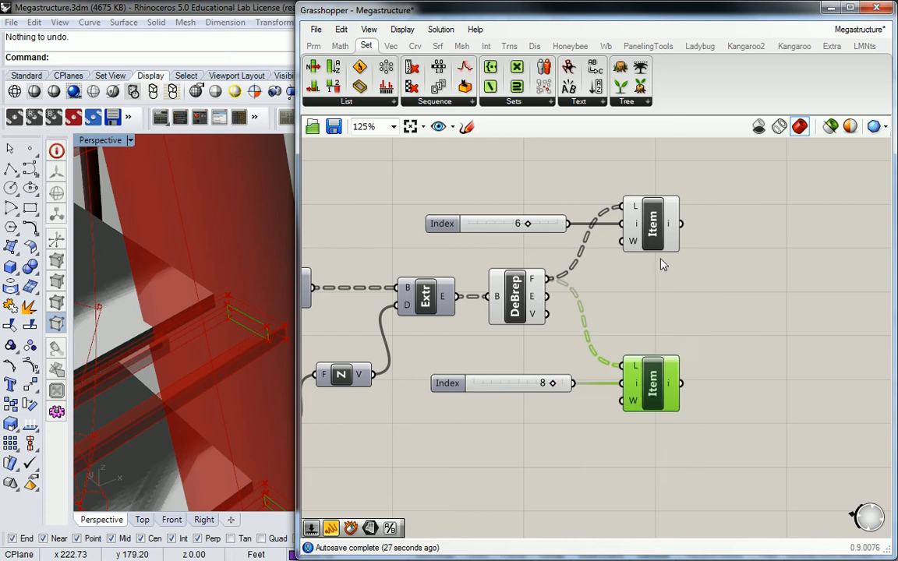
Add a Deconstruct Brep component after the upper List Item and connect the item output to it
{"action": "right_click_drag", "start_coordinate": [777, 176], "coordinate": [722, 224]}
{"action": "left_click", "coordinate": [725, 223]}
{"action": "scroll", "coordinate": [366, 44], "scroll_direction": "down", "scroll_amount": 3}
{"action": "left_click_drag", "start_coordinate": [315, 67], "coordinate": [733, 200]}
{"action": "left_click_drag", "start_coordinate": [625, 272], "coordinate": [678, 271]}
{"action": "right_click_drag", "start_coordinate": [732, 241], "coordinate": [679, 237]}
Duplicate that Deconstruct Brep component for the lower List Item, fed by its item output
{"action": "right_click_drag", "start_coordinate": [615, 343], "coordinate": [620, 318]}
{"action": "left_click_drag", "start_coordinate": [635, 246], "coordinate": [625, 406], "text": "alt"}
{"action": "left_click", "coordinate": [669, 312]}
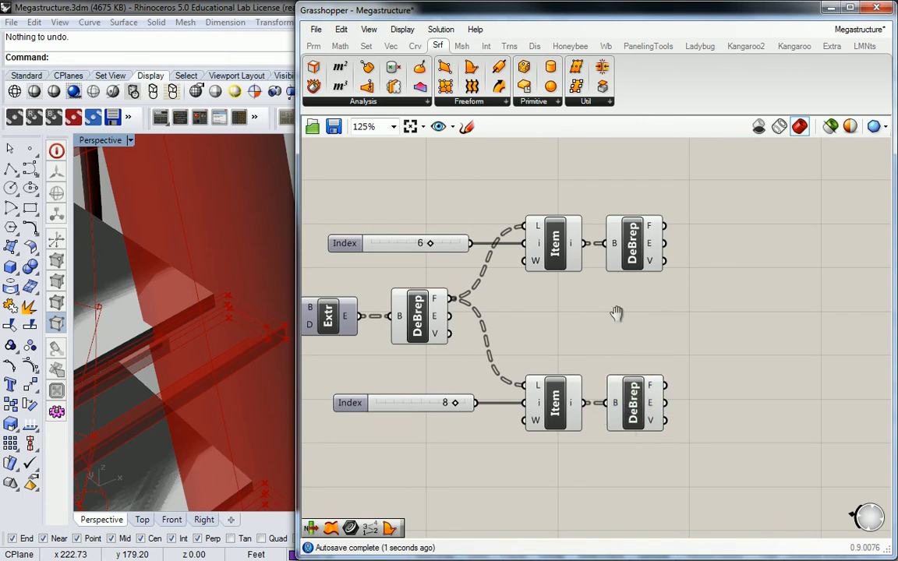
{"action": "right_click_drag", "start_coordinate": [670, 313], "coordinate": [610, 327]}
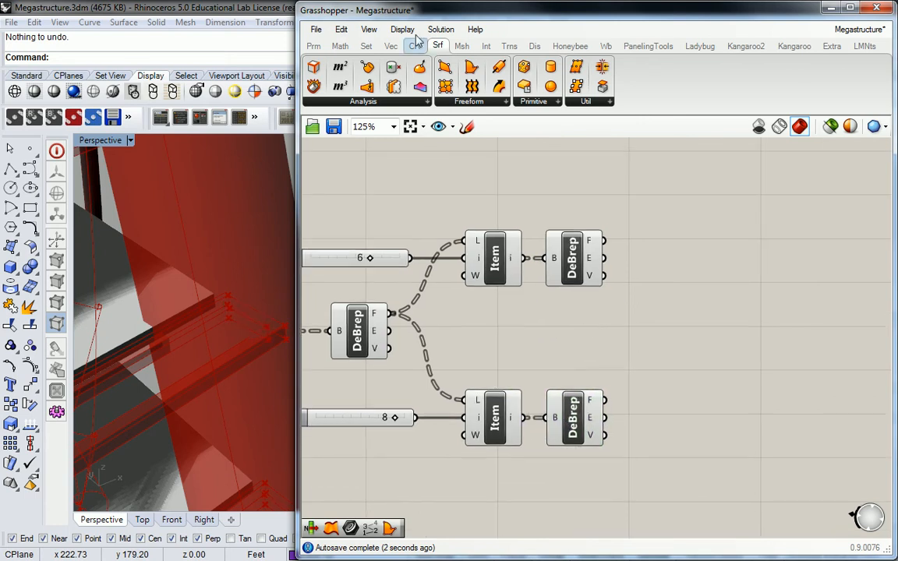
Add a List Item component after the upper face's Deconstruct Brep and connect the Edges output to its list input
{"action": "left_click", "coordinate": [365, 46]}
{"action": "left_click", "coordinate": [343, 102]}
{"action": "left_click_drag", "start_coordinate": [344, 146], "coordinate": [662, 229]}
{"action": "left_click_drag", "start_coordinate": [625, 263], "coordinate": [641, 216]}
{"action": "left_click_drag", "start_coordinate": [665, 238], "coordinate": [714, 242]}
Create an integer slider from 0 to 3 and connect it to the edge List Item's index input
{"action": "double_click", "coordinate": [612, 188]}
{"action": "type", "text": "0<3"}
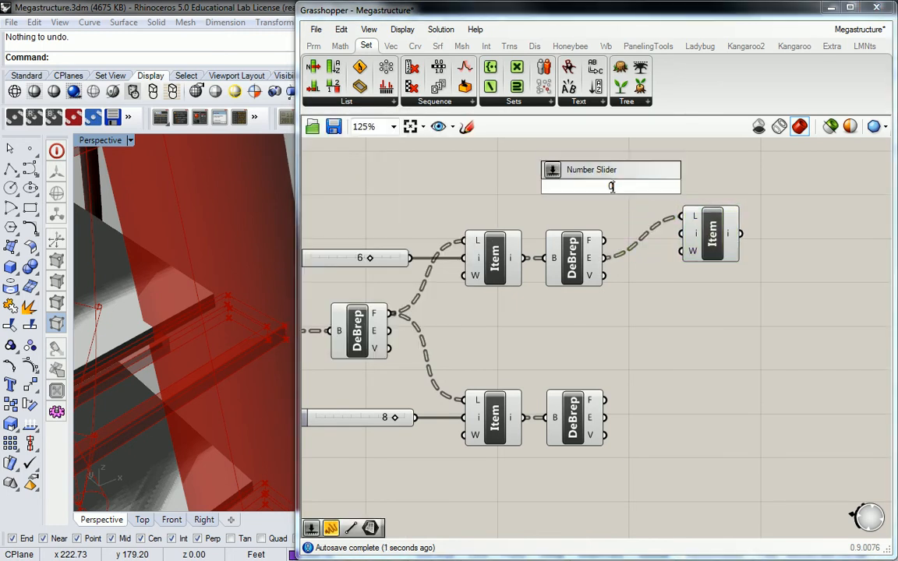
{"action": "key", "text": "Return"}
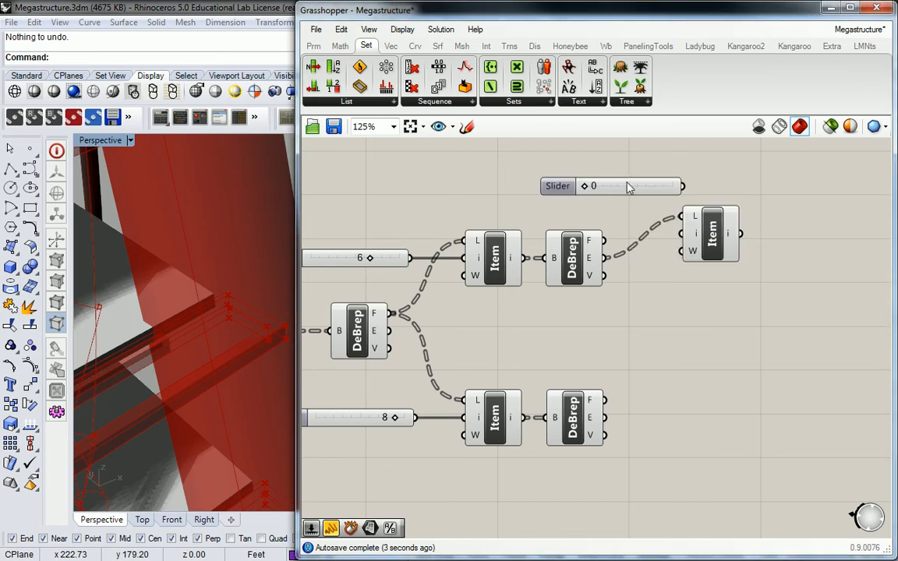
{"action": "left_click_drag", "start_coordinate": [625, 185], "coordinate": [596, 193]}
{"action": "left_click_drag", "start_coordinate": [651, 192], "coordinate": [682, 236]}
Duplicate the edge List Item together with its index slider
{"action": "left_click", "coordinate": [705, 238]}
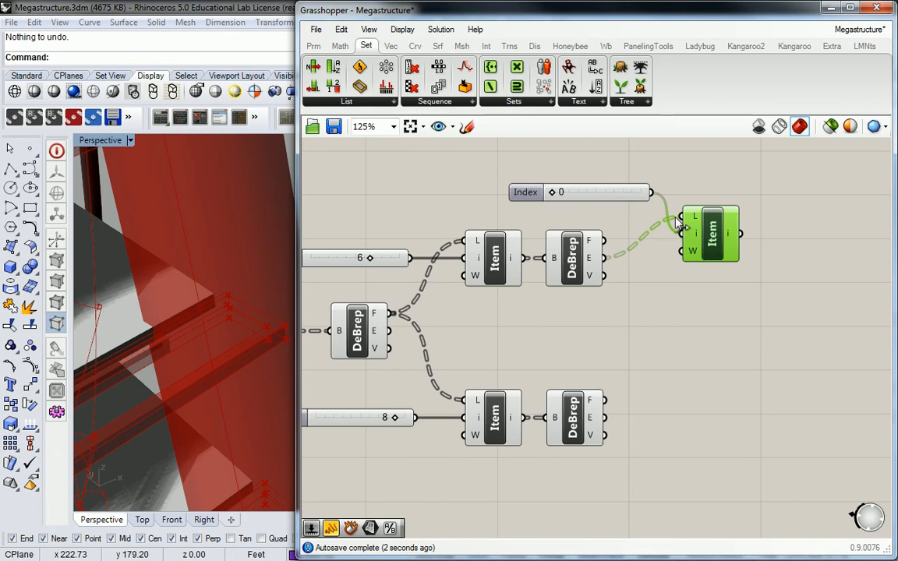
{"action": "left_click", "coordinate": [530, 193], "text": "shift"}
{"action": "key", "text": "ctrl+c"}
{"action": "key", "text": "ctrl+v"}
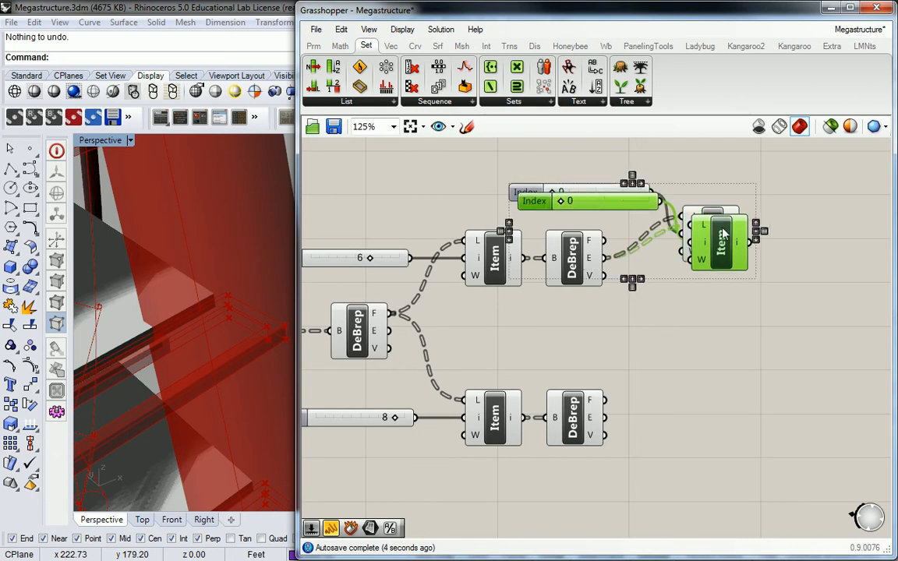
Place the duplicated List Item and index slider after the lower Deconstruct Brep, with the list input fed by its Edges output
{"action": "left_click_drag", "start_coordinate": [730, 253], "coordinate": [686, 424]}
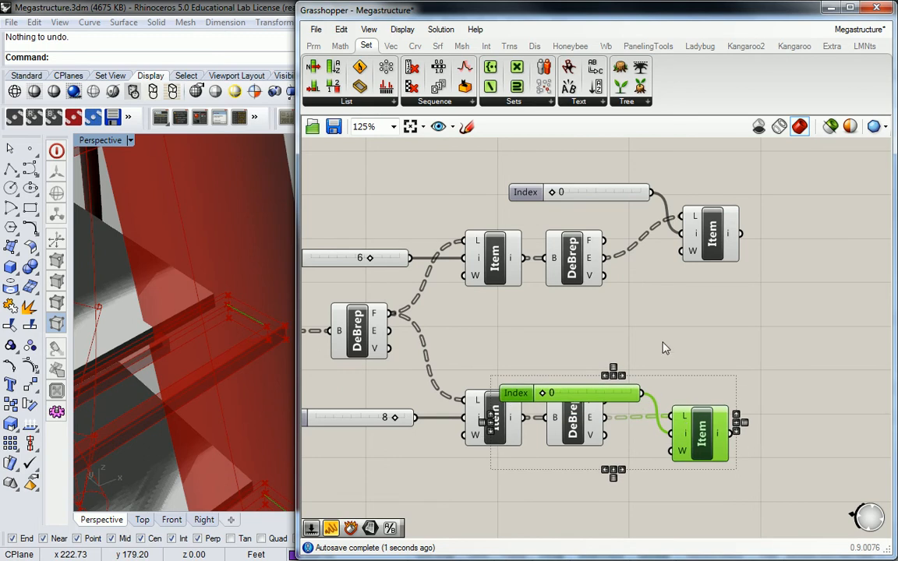
{"action": "left_click", "coordinate": [667, 361]}
{"action": "left_click_drag", "start_coordinate": [527, 395], "coordinate": [529, 469]}
{"action": "left_click", "coordinate": [702, 442]}
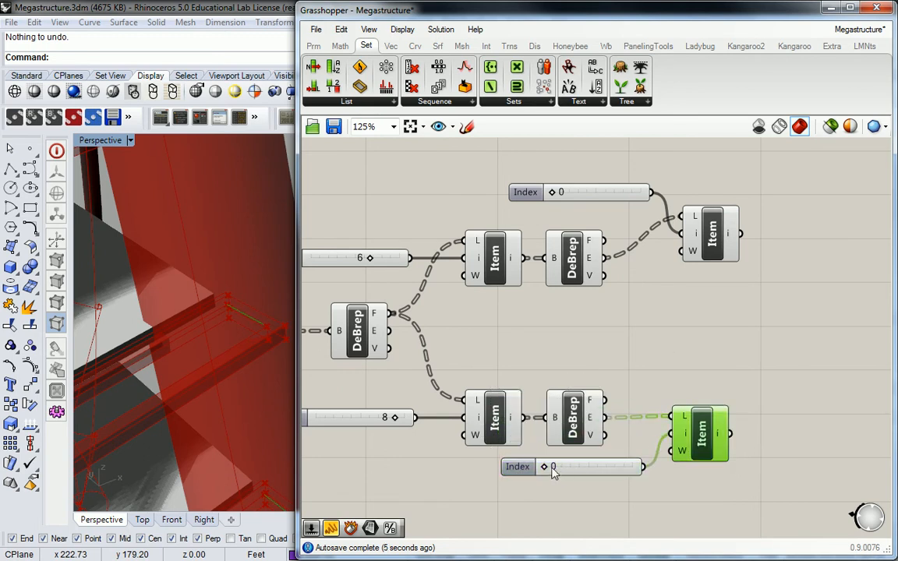
{"action": "right_click_drag", "start_coordinate": [635, 466], "coordinate": [597, 429]}
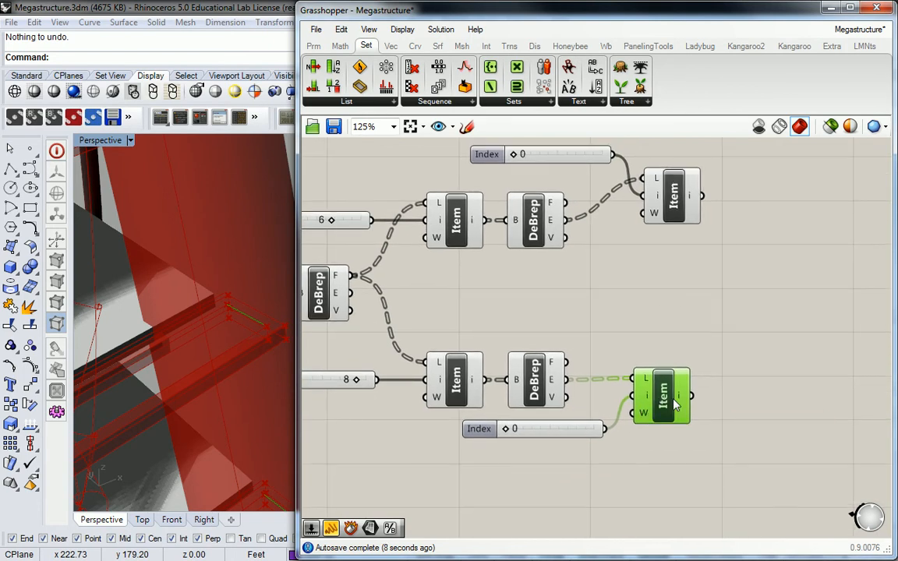
{"action": "mouse_move", "coordinate": [681, 400]}
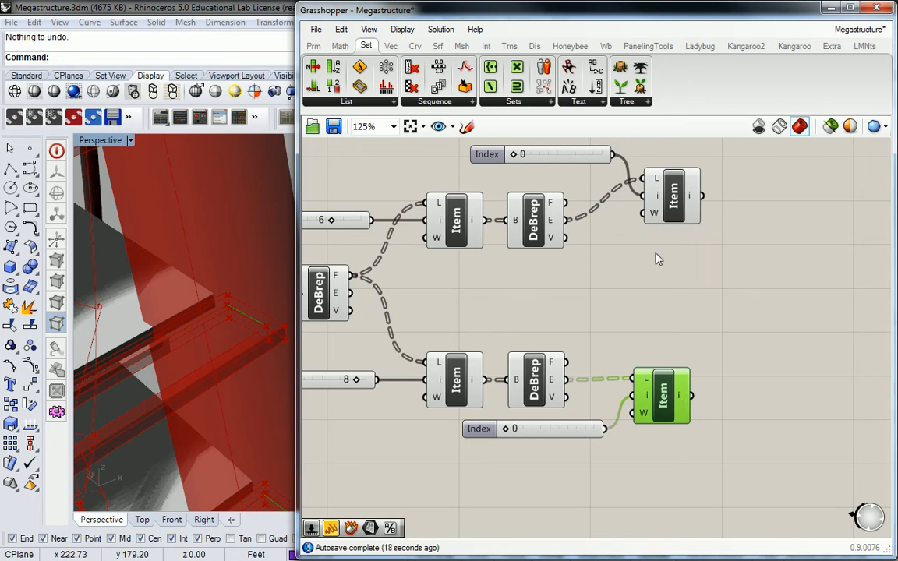
Duplicate the lower edge index slider, set the copy to 3 and connect it as an additional index input of the lower edge List Item
{"action": "left_click", "coordinate": [485, 430]}
{"action": "key", "text": "ctrl+c"}
{"action": "key", "text": "ctrl+v"}
{"action": "left_click_drag", "start_coordinate": [488, 437], "coordinate": [480, 457]}
{"action": "left_click_drag", "start_coordinate": [606, 457], "coordinate": [633, 395], "text": "shift"}
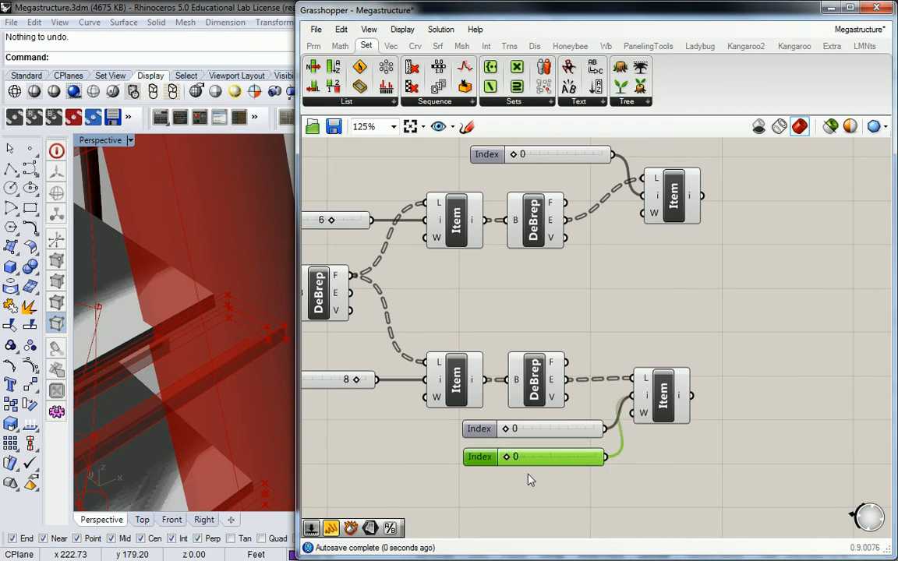
{"action": "left_click", "coordinate": [662, 395]}
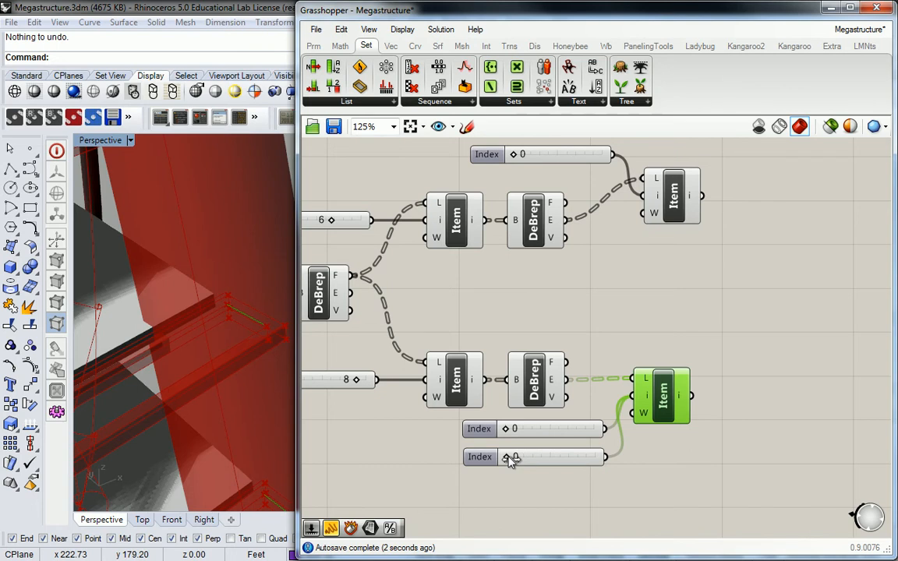
{"action": "left_click_drag", "start_coordinate": [546, 460], "coordinate": [592, 462]}
{"action": "mouse_move", "coordinate": [680, 397]}
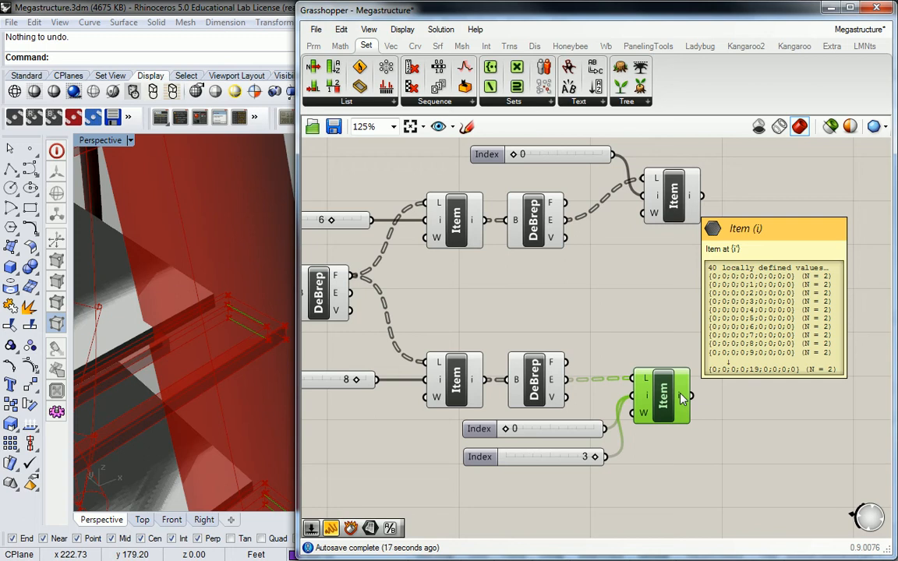
Add an Explode Tree component near the lower edge List Item and place a copy near the upper one
{"action": "right_click_drag", "start_coordinate": [712, 361], "coordinate": [638, 381]}
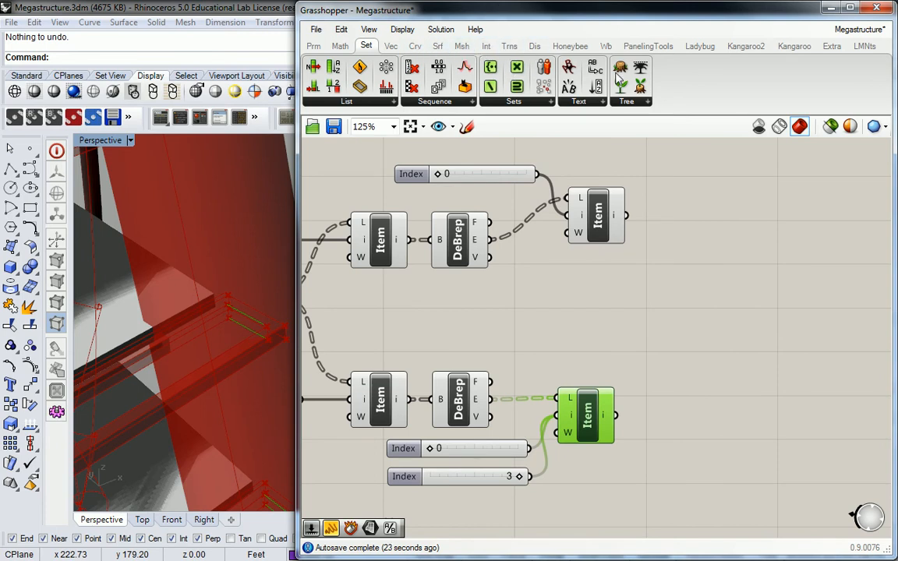
{"action": "left_click", "coordinate": [627, 101]}
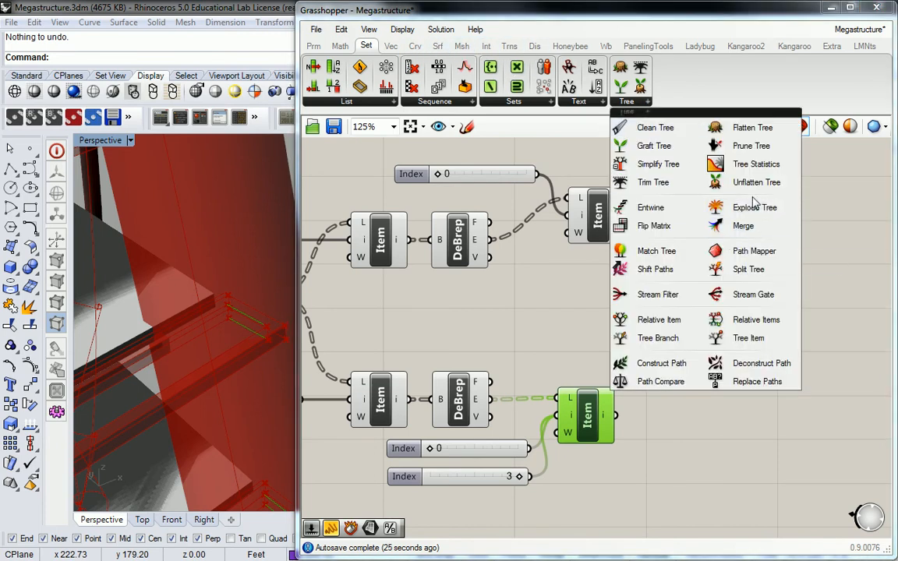
{"action": "left_click", "coordinate": [713, 207]}
{"action": "left_click_drag", "start_coordinate": [651, 487], "coordinate": [671, 161]}
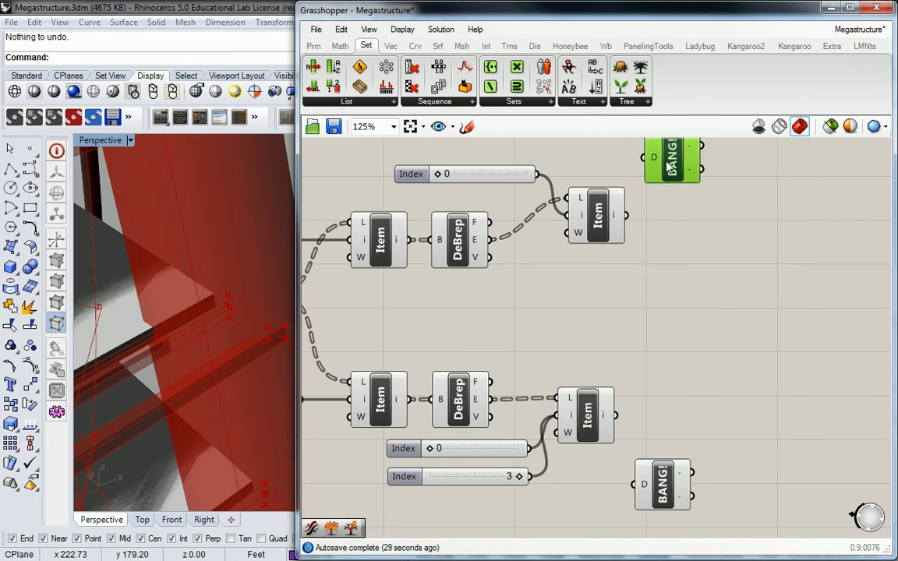
Line up the two Explode Tree components and group them together
{"action": "scroll", "coordinate": [678, 254], "scroll_direction": "down", "scroll_amount": 4}
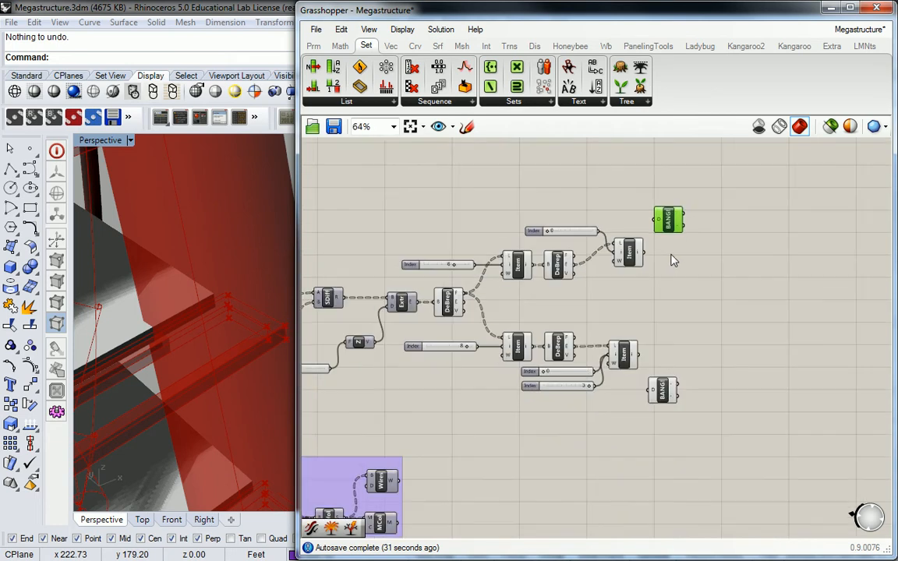
{"action": "left_click", "coordinate": [657, 388]}
{"action": "left_click_drag", "start_coordinate": [659, 392], "coordinate": [651, 392]}
{"action": "left_click_drag", "start_coordinate": [625, 184], "coordinate": [690, 442]}
{"action": "key", "text": "ctrl+g"}
{"action": "left_click", "coordinate": [725, 287]}
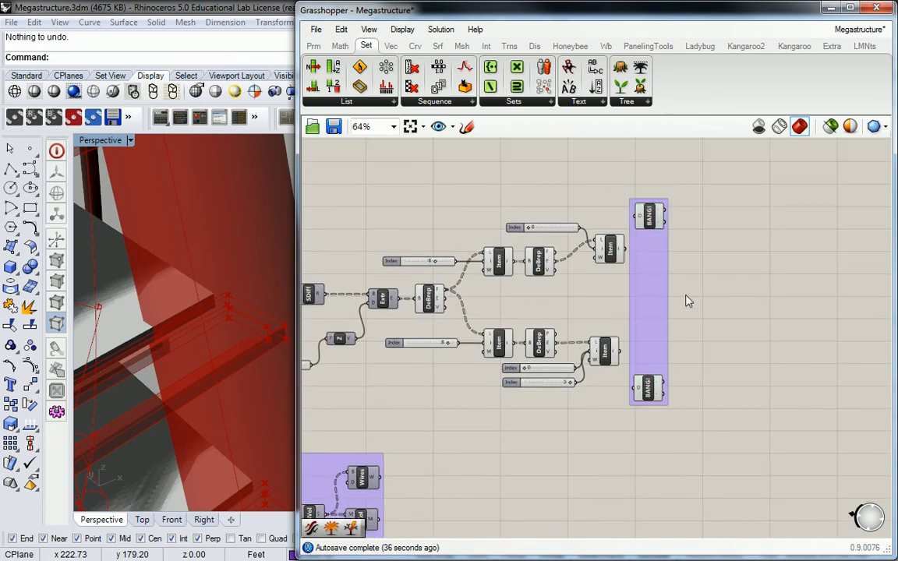
Duplicate the upper edge index slider, connect the copy as an additional index input of the upper edge List Item and set it to 3
{"action": "scroll", "coordinate": [693, 291], "scroll_direction": "up", "scroll_amount": 2}
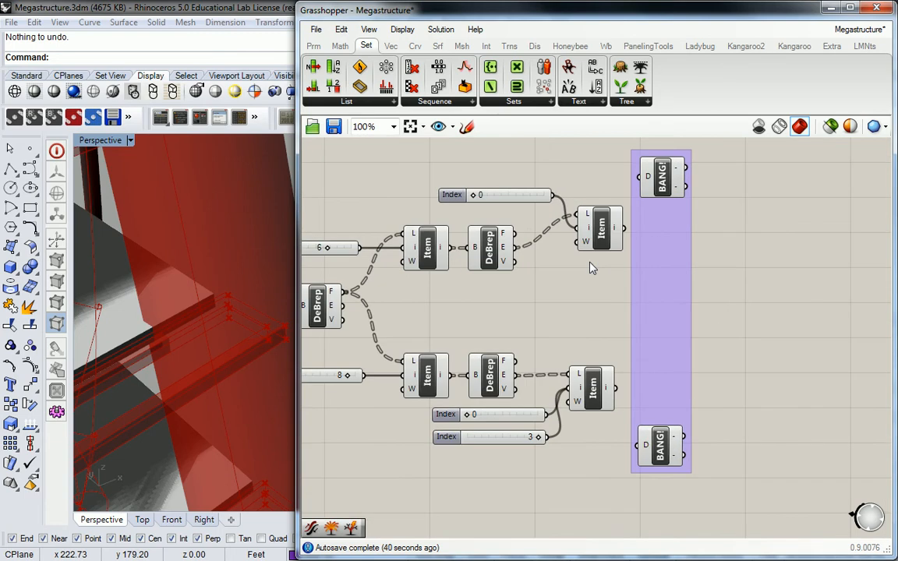
{"action": "left_click", "coordinate": [598, 228]}
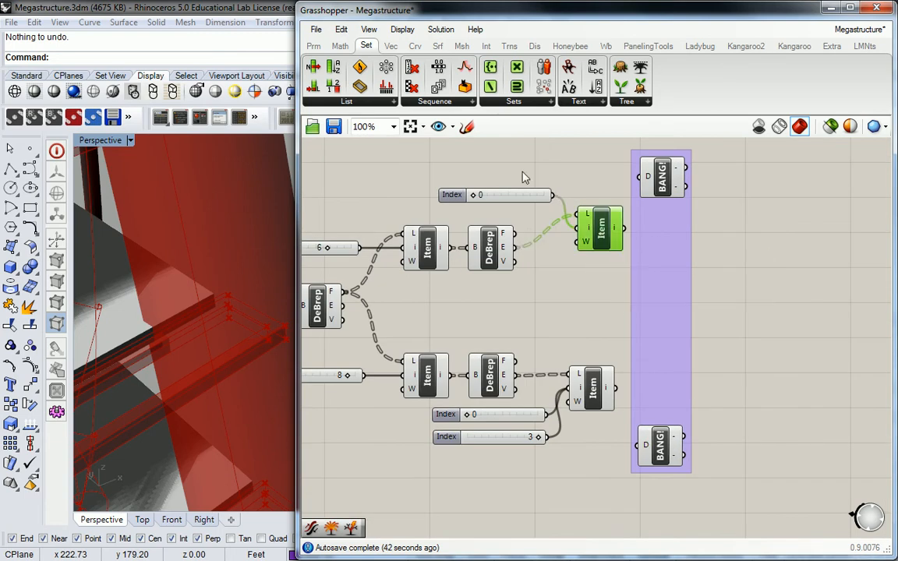
{"action": "left_click", "coordinate": [453, 194]}
{"action": "key", "text": "ctrl+c"}
{"action": "key", "text": "ctrl+v"}
{"action": "left_click_drag", "start_coordinate": [455, 200], "coordinate": [451, 176]}
{"action": "left_click_drag", "start_coordinate": [553, 174], "coordinate": [577, 233]}
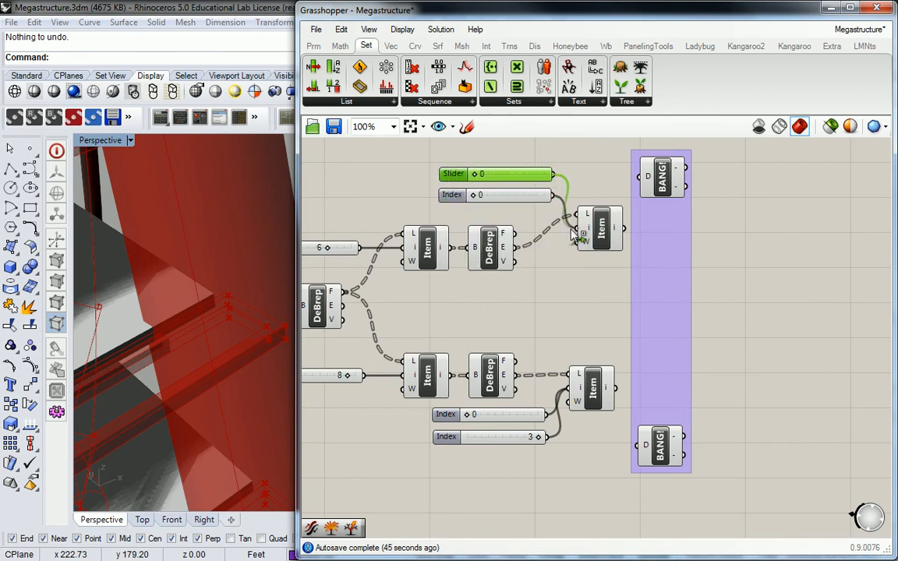
{"action": "left_click_drag", "start_coordinate": [477, 176], "coordinate": [561, 185]}
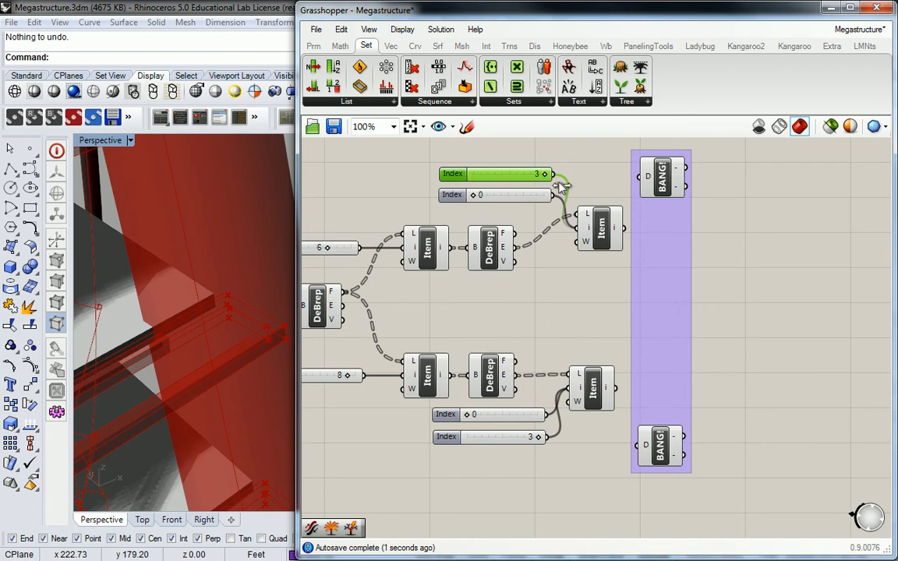
Inspect the selected edges in the Rhino viewport and set the upper List Item's added index slider to 2
{"action": "left_click", "coordinate": [607, 243]}
{"action": "right_click_drag", "start_coordinate": [535, 280], "coordinate": [764, 260]}
{"action": "right_click_drag", "start_coordinate": [138, 315], "coordinate": [105, 277]}
{"action": "scroll", "coordinate": [210, 289], "scroll_direction": "down", "scroll_amount": 6}
{"action": "scroll", "coordinate": [271, 240], "scroll_direction": "up", "scroll_amount": 10}
{"action": "right_click_drag", "start_coordinate": [719, 166], "coordinate": [601, 206]}
{"action": "left_click_drag", "start_coordinate": [657, 196], "coordinate": [634, 198]}
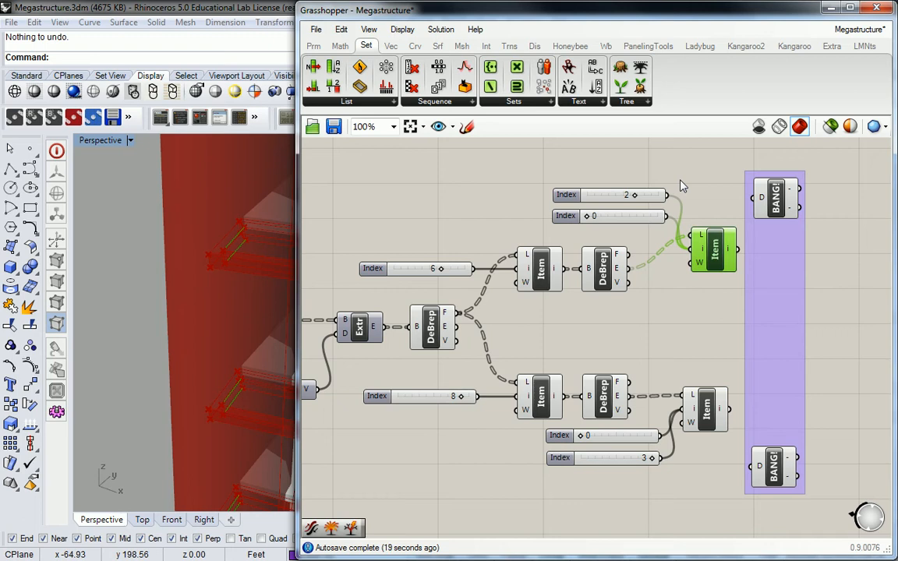
{"action": "right_click_drag", "start_coordinate": [715, 311], "coordinate": [567, 308]}
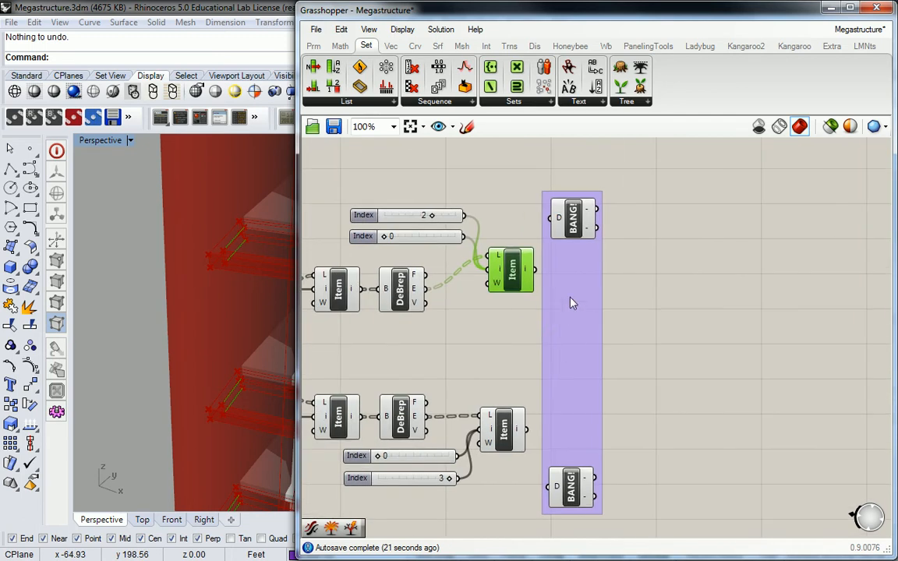
{"action": "left_click", "coordinate": [625, 292]}
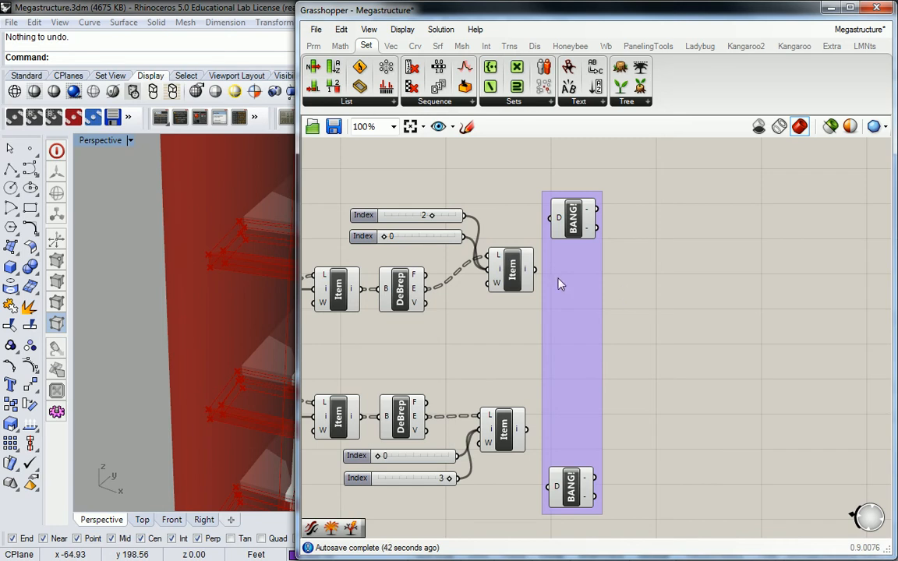
Add a Divide Curve component fed by the upper edge List Item and a copy of it fed by the lower edge List Item
{"action": "scroll", "coordinate": [255, 283], "scroll_direction": "up", "scroll_amount": 3}
{"action": "right_click_drag", "start_coordinate": [200, 315], "coordinate": [153, 242]}
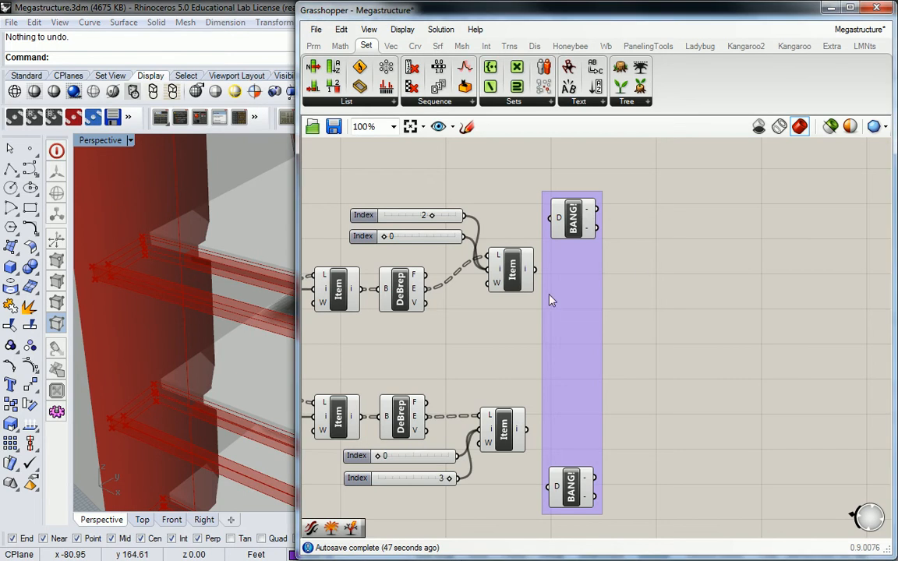
{"action": "left_click", "coordinate": [415, 46]}
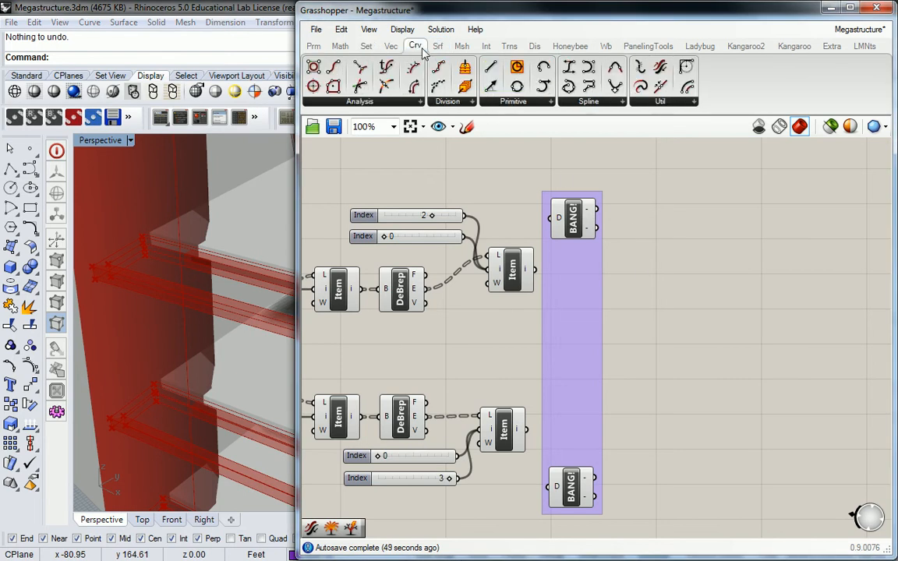
{"action": "left_click", "coordinate": [445, 102]}
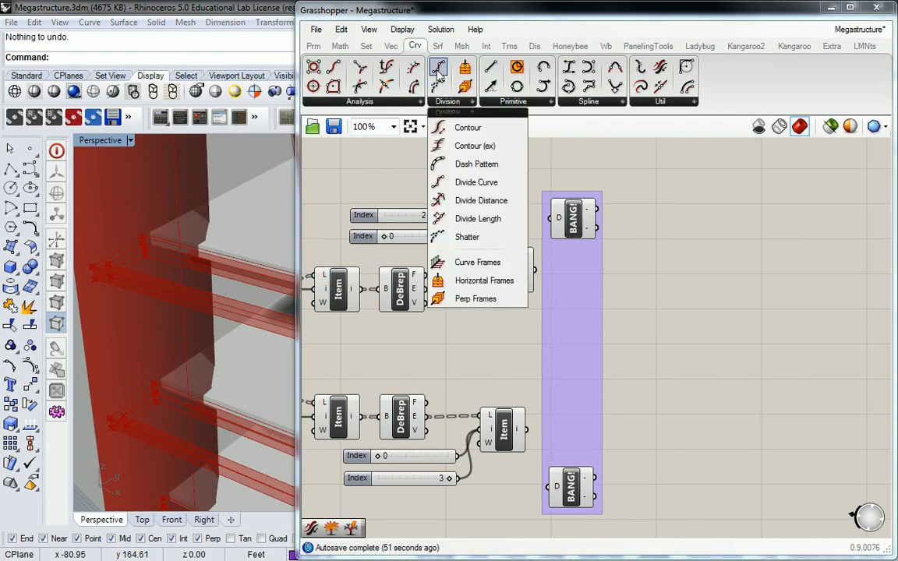
{"action": "left_click", "coordinate": [484, 181]}
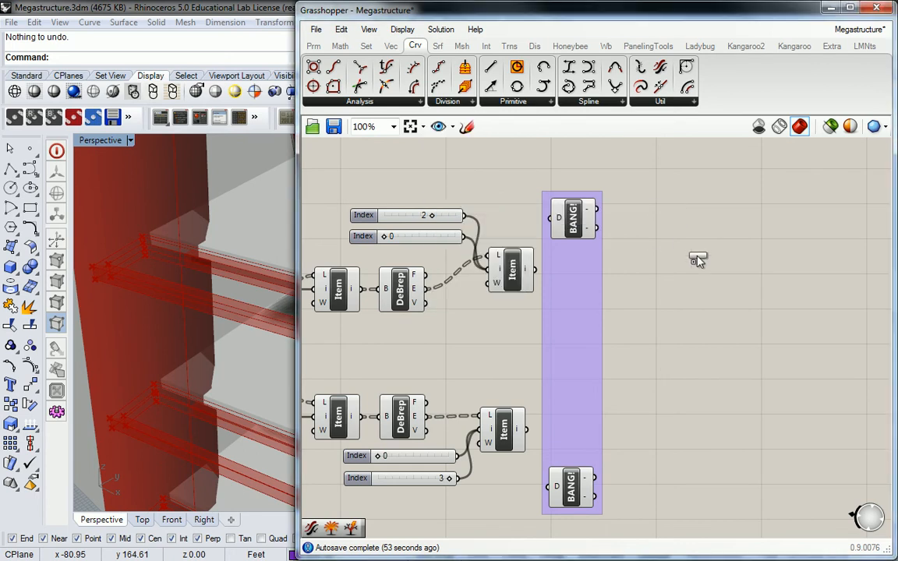
{"action": "left_click", "coordinate": [666, 277]}
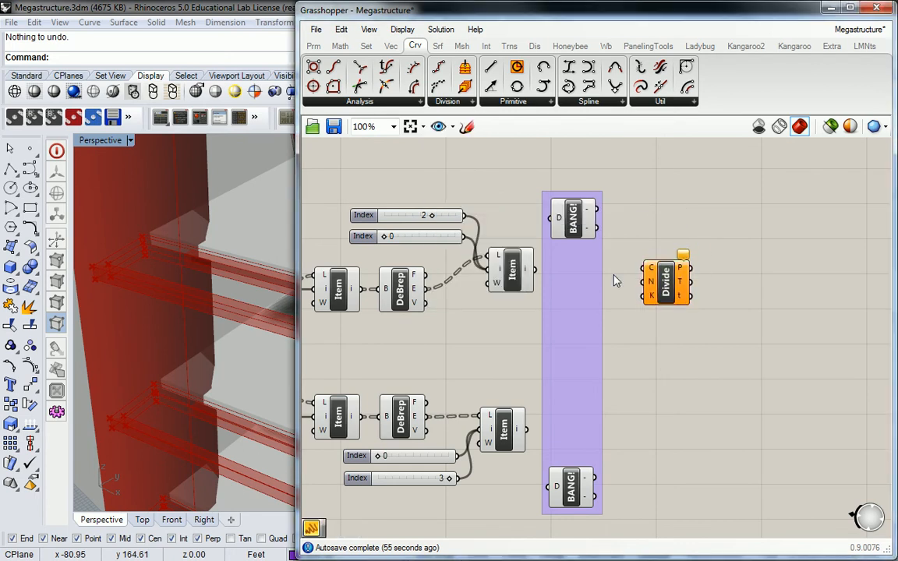
{"action": "left_click_drag", "start_coordinate": [533, 268], "coordinate": [667, 459]}
{"action": "left_click_drag", "start_coordinate": [527, 430], "coordinate": [648, 429]}
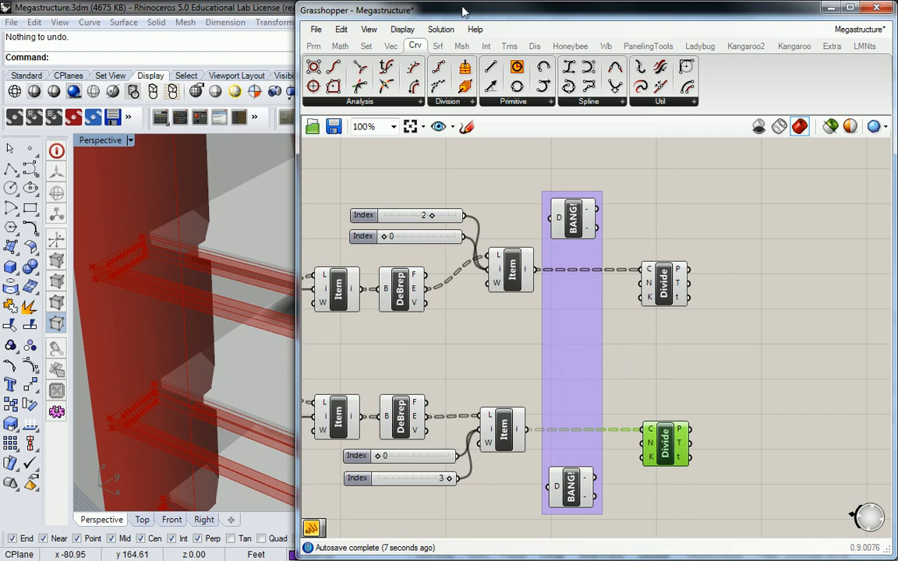
Add a small panel between the two Divide Curve components and set its content to 4
{"action": "left_click", "coordinate": [313, 45]}
{"action": "left_click_drag", "start_coordinate": [650, 392], "coordinate": [623, 365]}
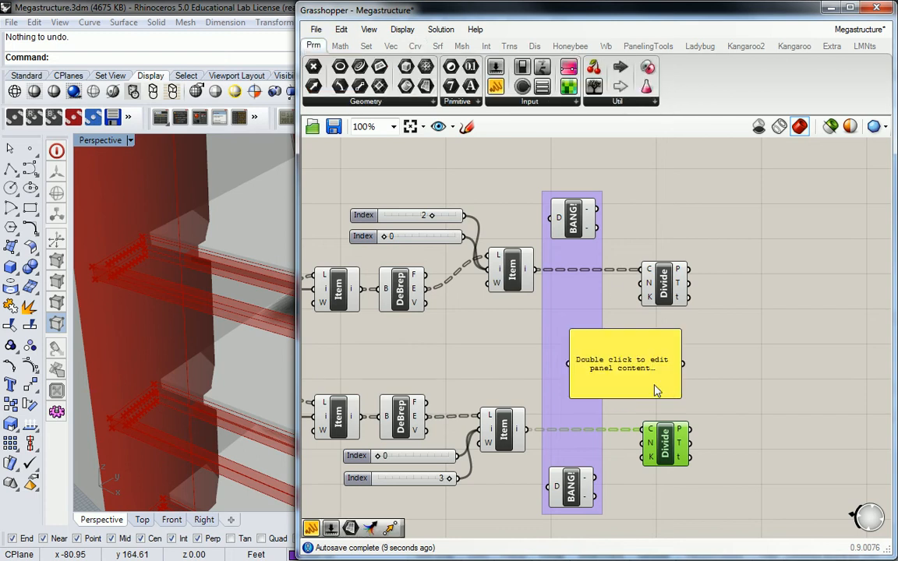
{"action": "left_click_drag", "start_coordinate": [681, 400], "coordinate": [605, 350]}
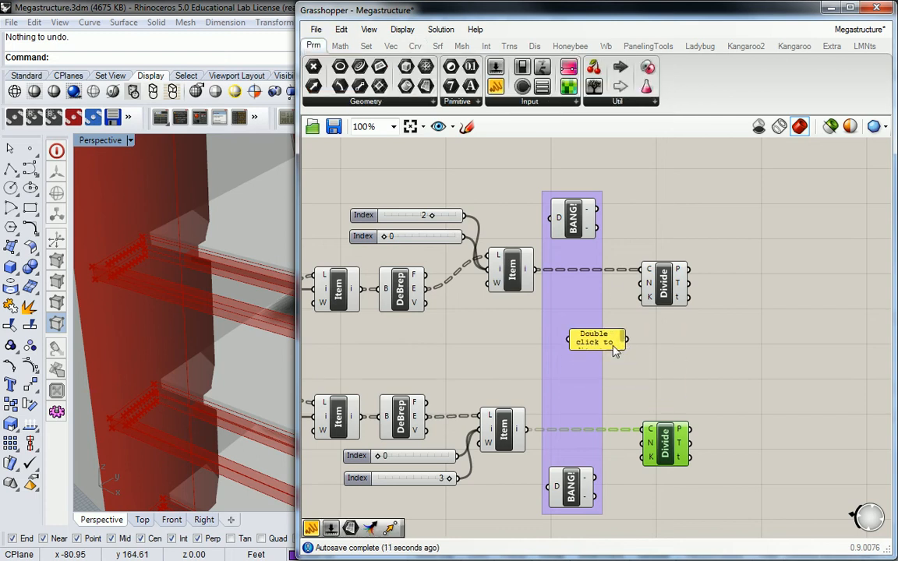
{"action": "double_click", "coordinate": [609, 354]}
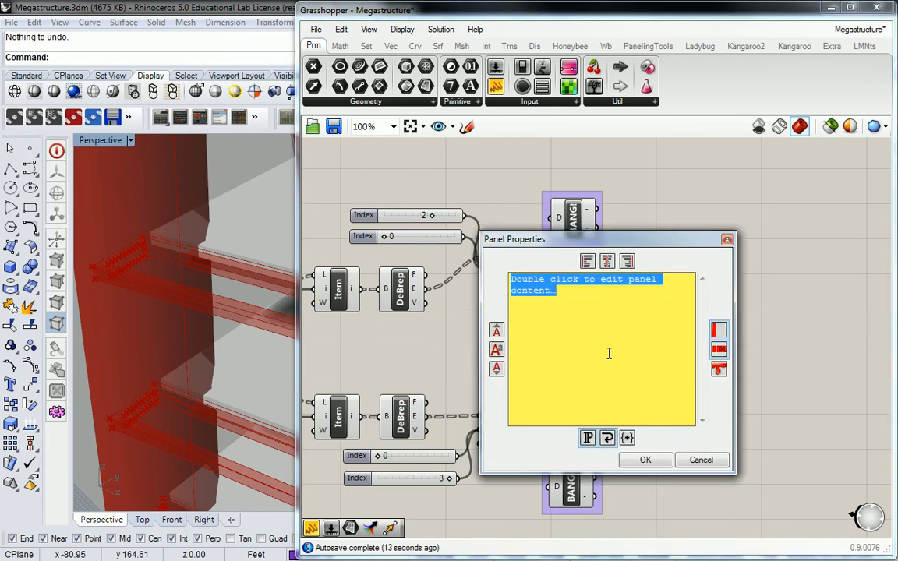
{"action": "type", "text": "4"}
{"action": "left_click", "coordinate": [646, 460]}
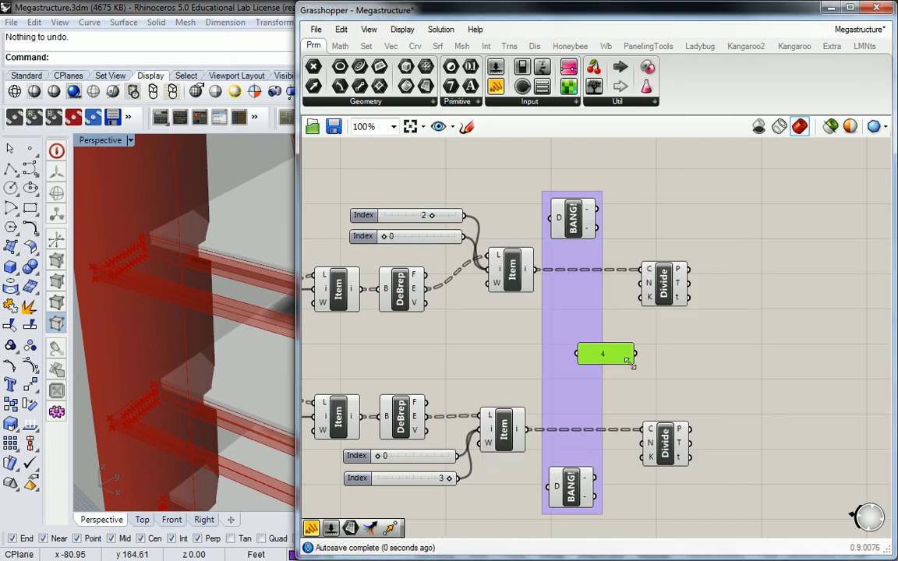
Connect the panel to the count (N) inputs of both Divide Curve components
{"action": "left_click_drag", "start_coordinate": [635, 354], "coordinate": [644, 283]}
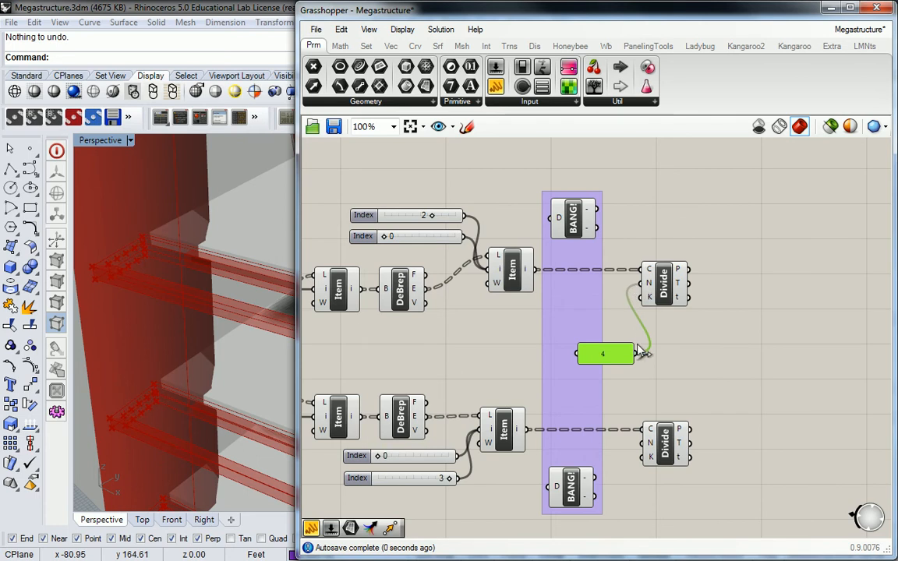
{"action": "left_click_drag", "start_coordinate": [636, 355], "coordinate": [646, 443]}
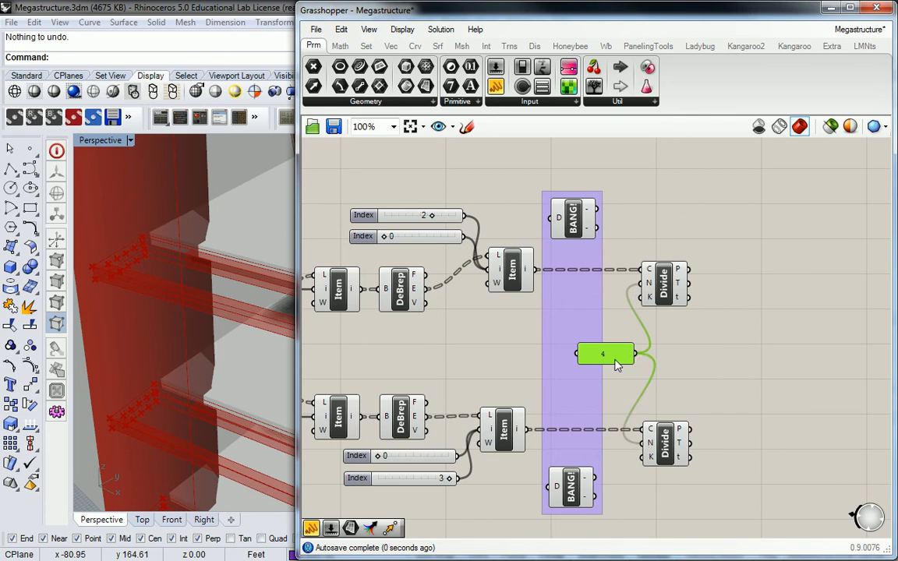
{"action": "left_click_drag", "start_coordinate": [615, 360], "coordinate": [609, 363]}
Set the shared division count panel to 2
{"action": "mouse_move", "coordinate": [257, 304]}
{"action": "right_mouse_down"}
{"action": "mouse_move", "coordinate": [180, 281]}
{"action": "mouse_move", "coordinate": [280, 291]}
{"action": "mouse_move", "coordinate": [259, 287]}
{"action": "right_mouse_up"}
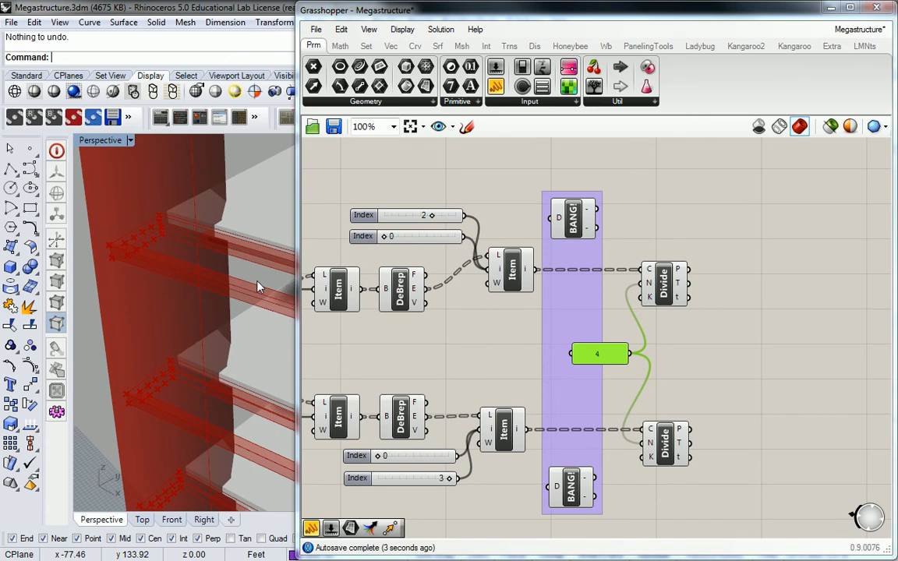
{"action": "double_click", "coordinate": [607, 357]}
{"action": "key", "text": "Return"}
{"action": "double_click", "coordinate": [598, 354]}
{"action": "type", "text": "2"}
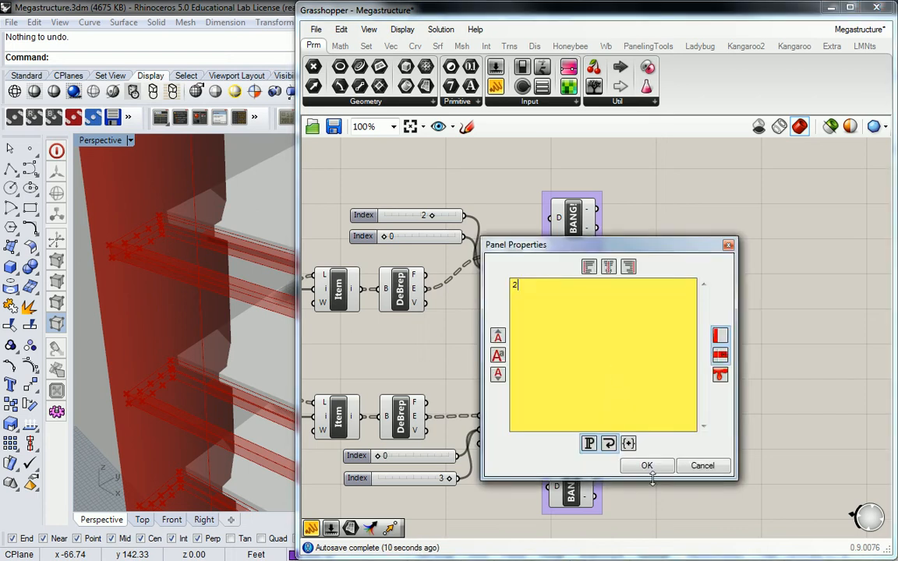
{"action": "left_click", "coordinate": [646, 466]}
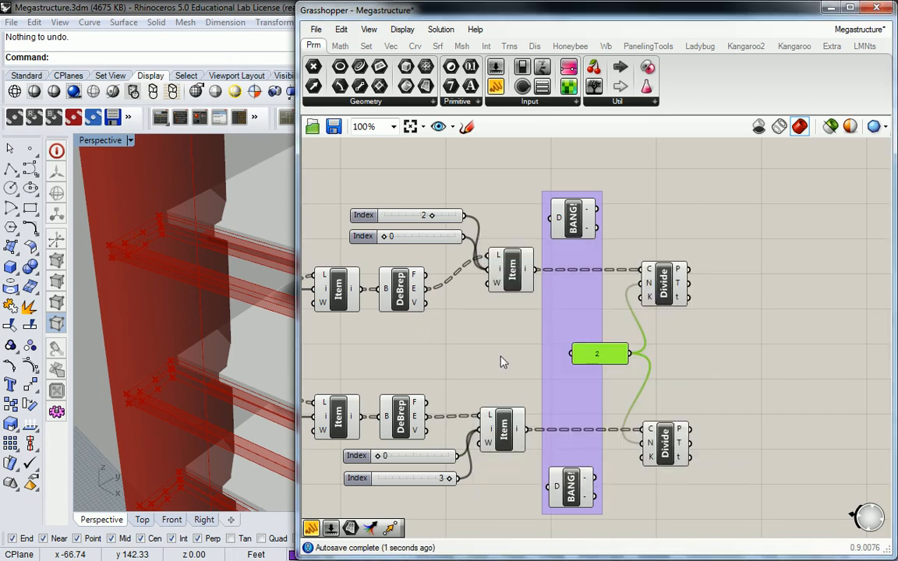
Set the shared division count panel to 3 and check the division points on the floor frames in the Rhino viewport
{"action": "double_click", "coordinate": [597, 354]}
{"action": "type", "text": "3"}
{"action": "left_click", "coordinate": [634, 458]}
{"action": "right_click_drag", "start_coordinate": [205, 213], "coordinate": [233, 269]}
{"action": "scroll", "coordinate": [234, 263], "scroll_direction": "down", "scroll_amount": 8}
{"action": "middle_click", "coordinate": [234, 263]}
{"action": "right_click_drag", "start_coordinate": [136, 279], "coordinate": [145, 254]}
{"action": "scroll", "coordinate": [143, 239], "scroll_direction": "up", "scroll_amount": 5}
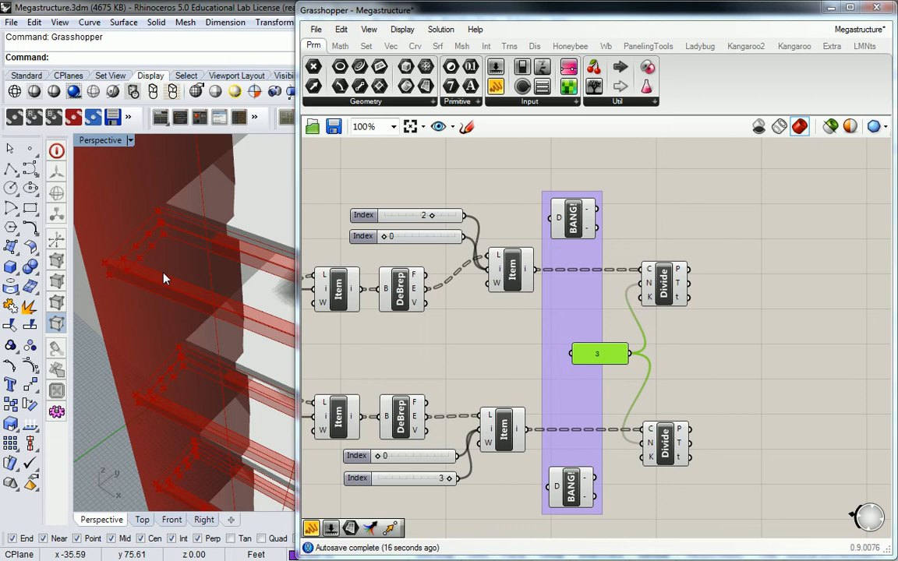
Try to separate the upper edge List Item's data branches by feeding its output into the upper Explode Tree component
{"action": "right_click_drag", "start_coordinate": [797, 262], "coordinate": [632, 274]}
{"action": "mouse_move", "coordinate": [632, 274]}
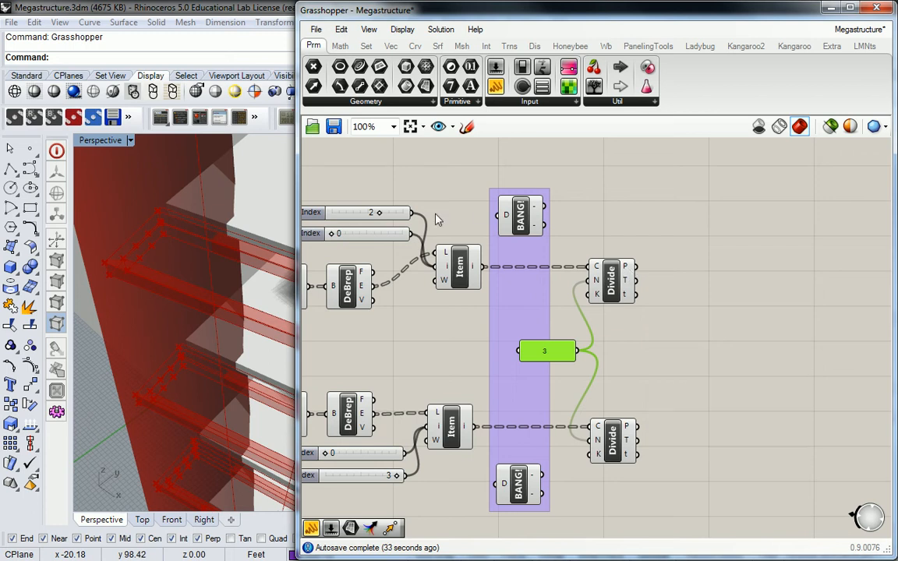
{"action": "left_click_drag", "start_coordinate": [522, 222], "coordinate": [515, 267]}
{"action": "left_click_drag", "start_coordinate": [519, 487], "coordinate": [528, 462]}
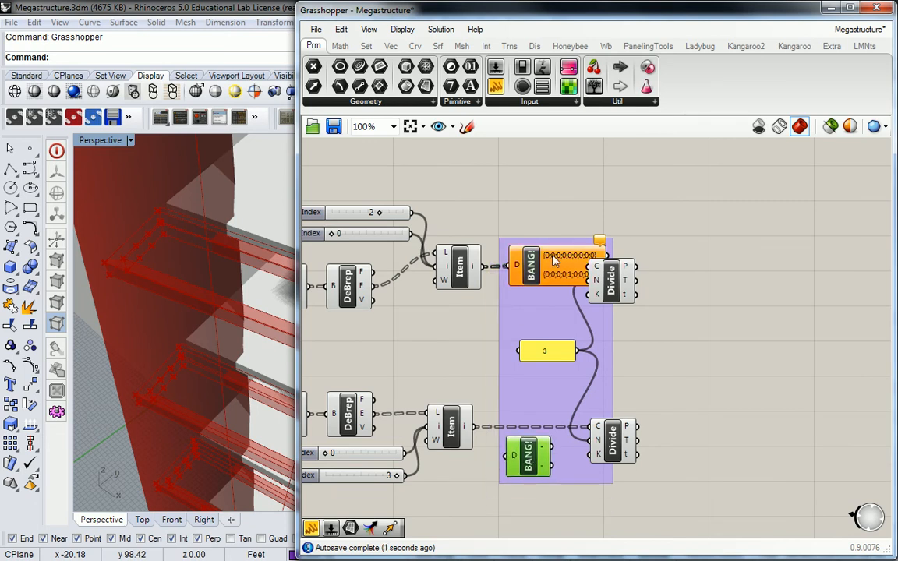
{"action": "mouse_move", "coordinate": [599, 242]}
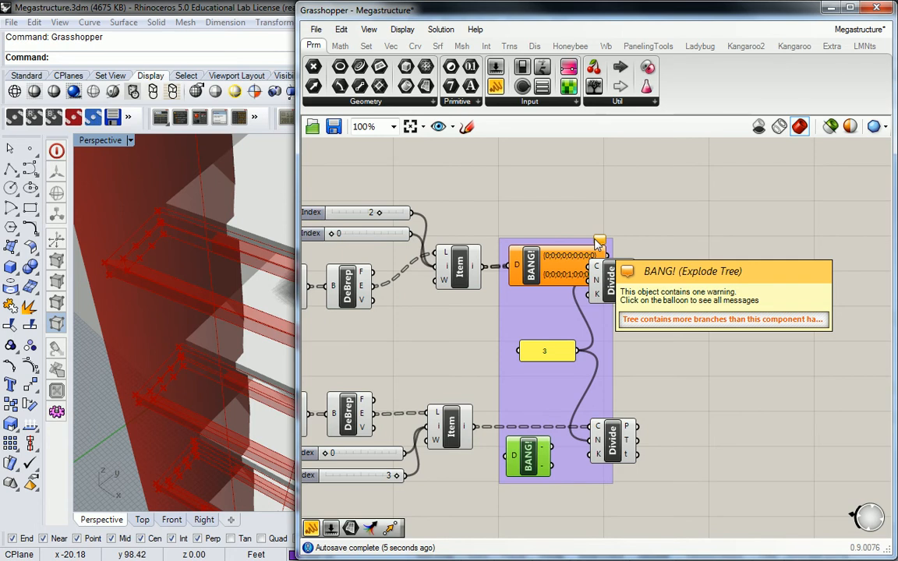
{"action": "left_click", "coordinate": [531, 268]}
{"action": "scroll", "coordinate": [530, 268], "scroll_direction": "up", "scroll_amount": 5}
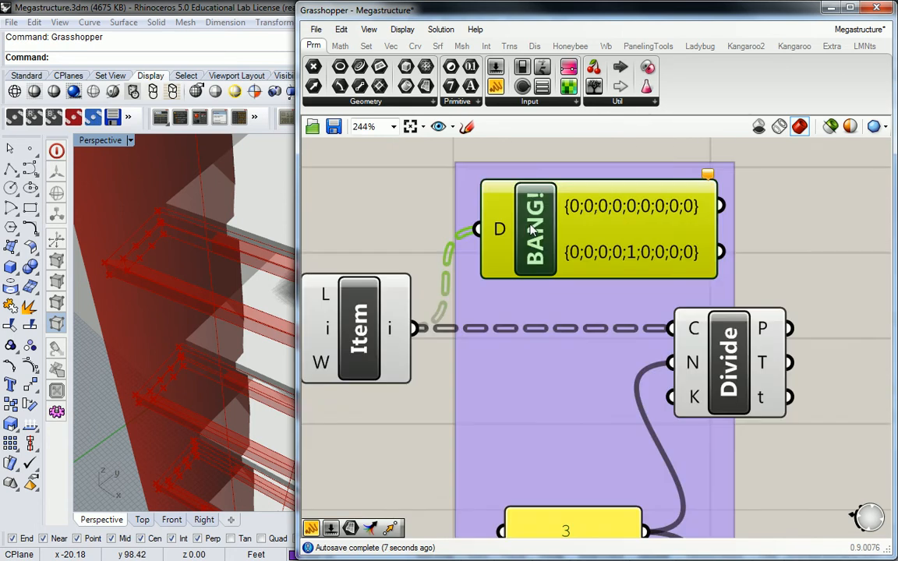
{"action": "mouse_move", "coordinate": [333, 386]}
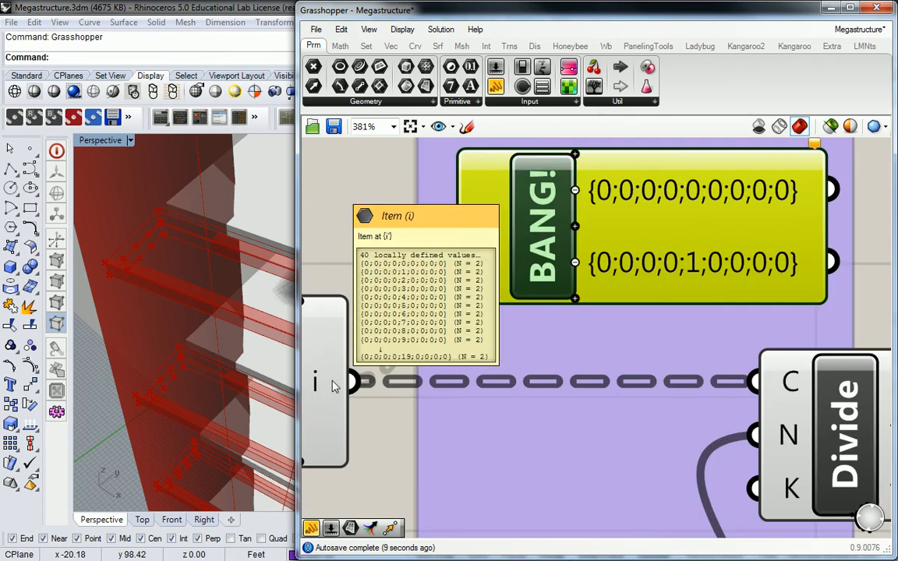
{"action": "left_click_drag", "start_coordinate": [352, 382], "coordinate": [555, 223]}
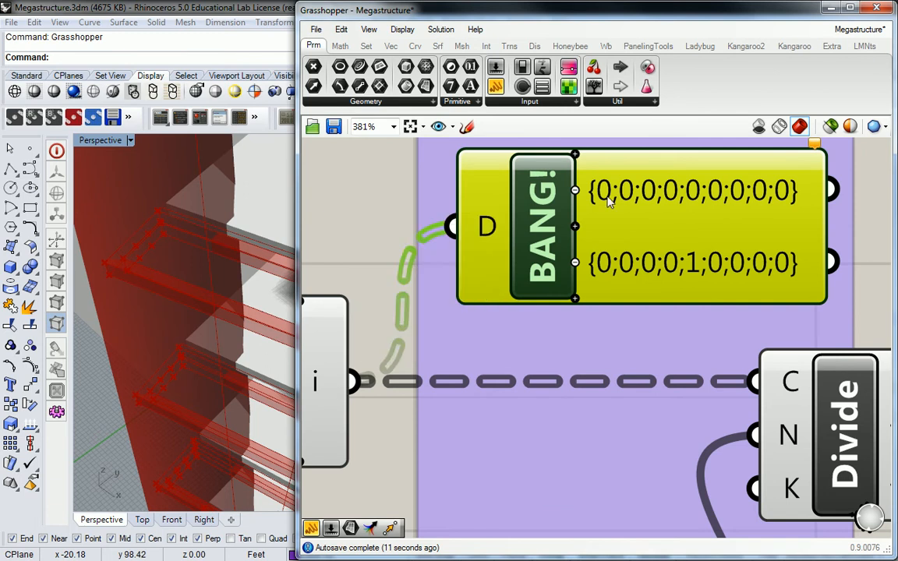
Remove the upper Explode Tree component and duplicate the upper and lower edge List Item components with their input wires
{"action": "scroll", "coordinate": [480, 211], "scroll_direction": "down", "scroll_amount": 5}
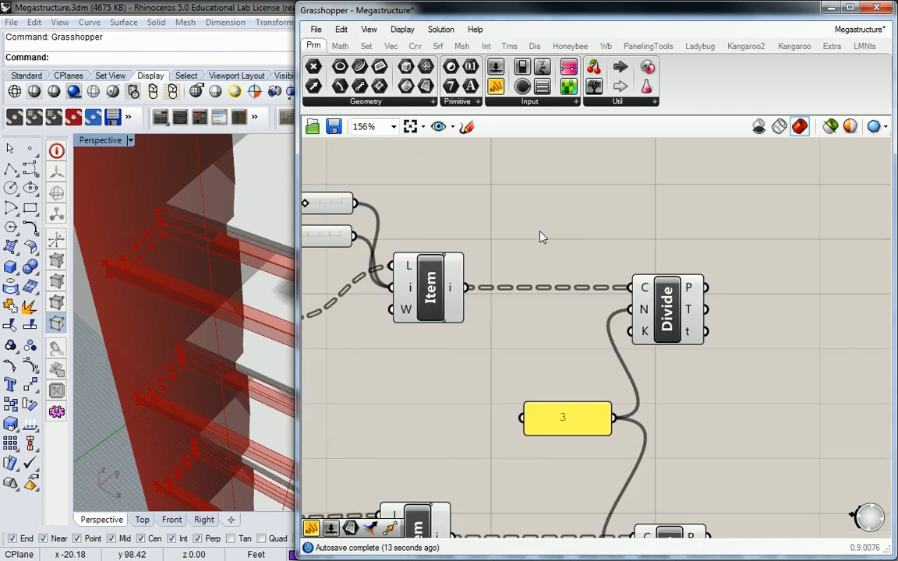
{"action": "scroll", "coordinate": [553, 232], "scroll_direction": "down", "scroll_amount": 3}
{"action": "right_click_drag", "start_coordinate": [529, 241], "coordinate": [623, 241]}
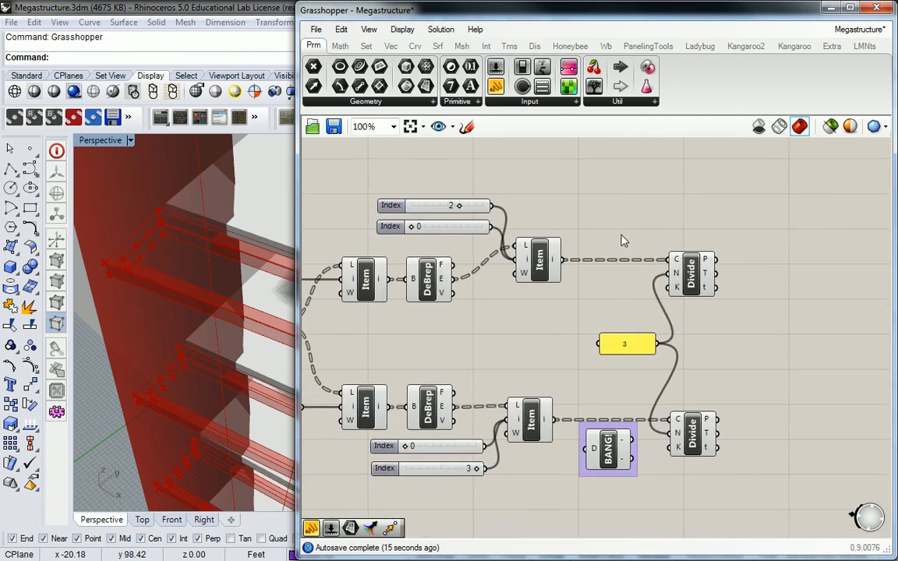
{"action": "left_click", "coordinate": [538, 262]}
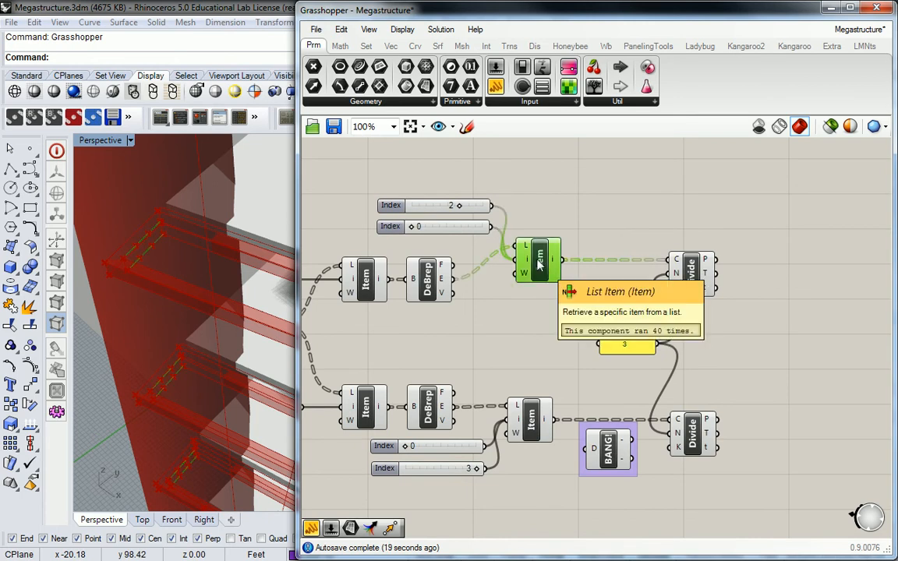
{"action": "left_click_drag", "start_coordinate": [538, 265], "coordinate": [536, 211], "text": "alt"}
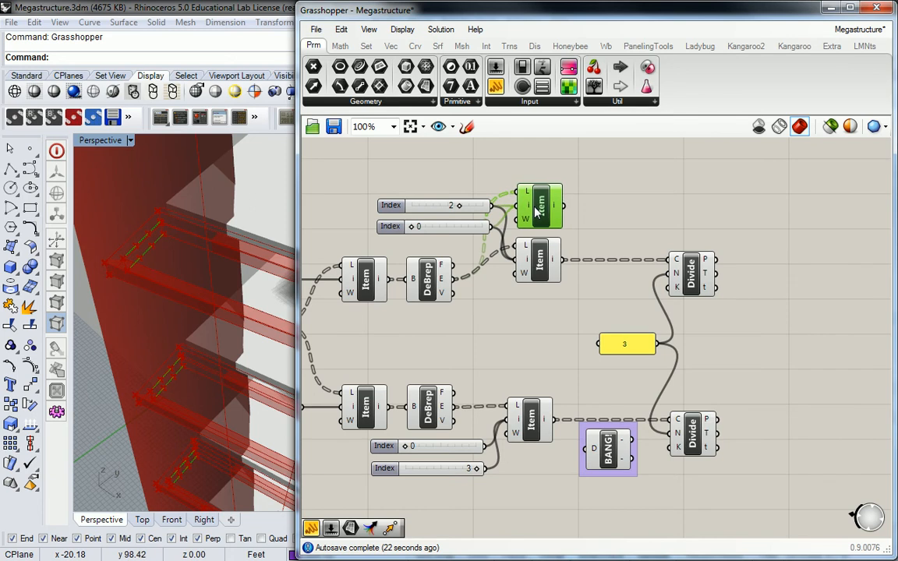
{"action": "left_click", "coordinate": [531, 421]}
{"action": "left_click_drag", "start_coordinate": [531, 425], "coordinate": [533, 472], "text": "alt"}
Rewire the index sliders so each edge List Item takes one index: 2 and 0 in the upper pair, 0 and 3 in the lower pair
{"action": "right_click_drag", "start_coordinate": [414, 502], "coordinate": [483, 464]}
{"action": "left_click_drag", "start_coordinate": [461, 428], "coordinate": [449, 441]}
{"action": "left_click_drag", "start_coordinate": [538, 406], "coordinate": [523, 413]}
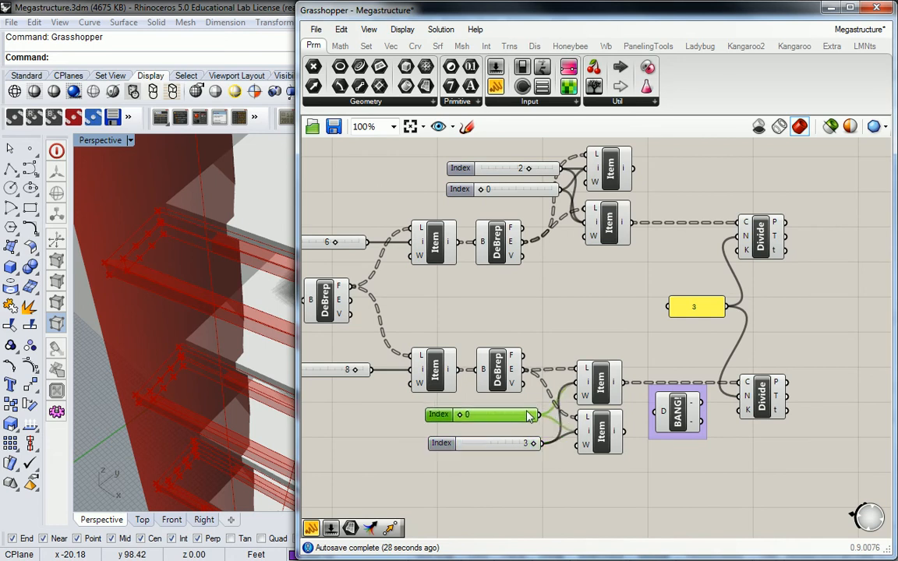
{"action": "left_click_drag", "start_coordinate": [575, 382], "coordinate": [539, 443], "text": "ctrl"}
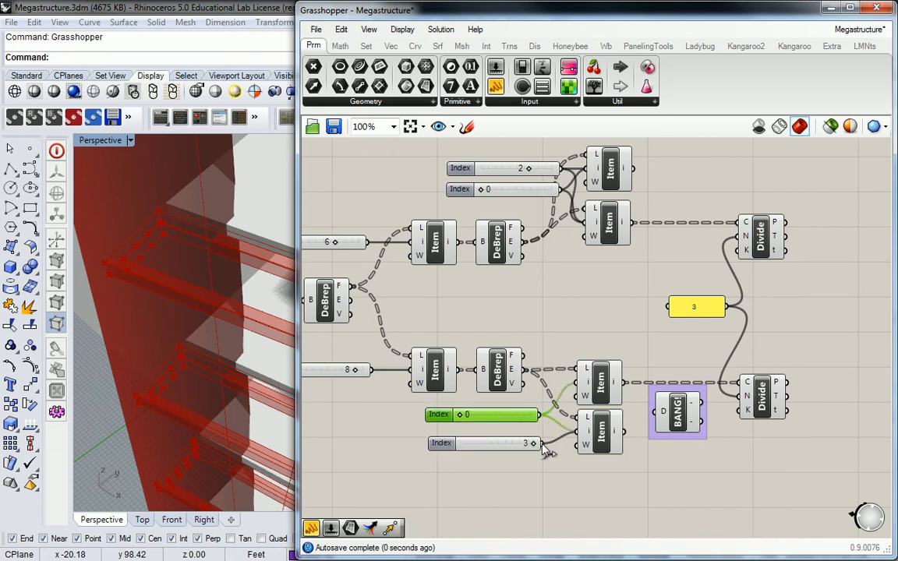
{"action": "right_click_drag", "start_coordinate": [559, 184], "coordinate": [528, 269]}
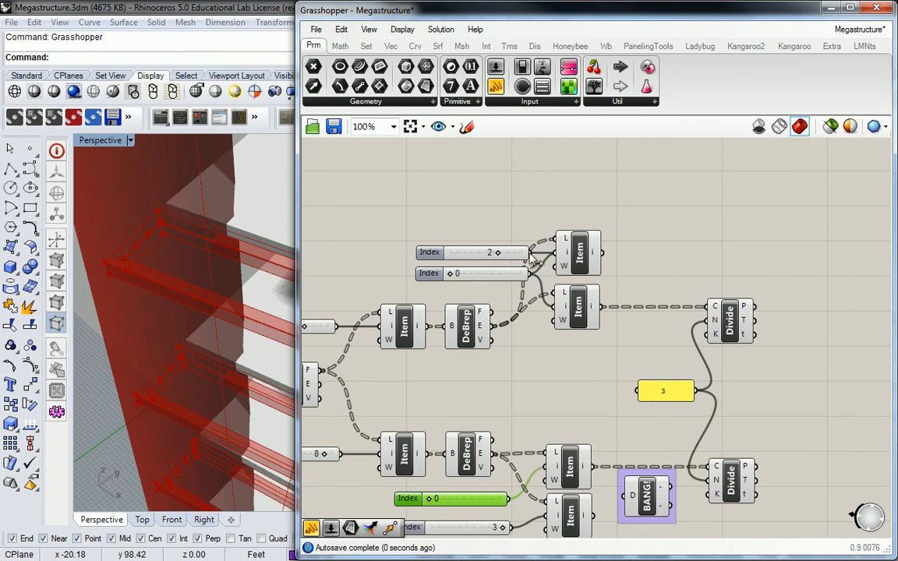
{"action": "right_click_drag", "start_coordinate": [642, 273], "coordinate": [553, 224]}
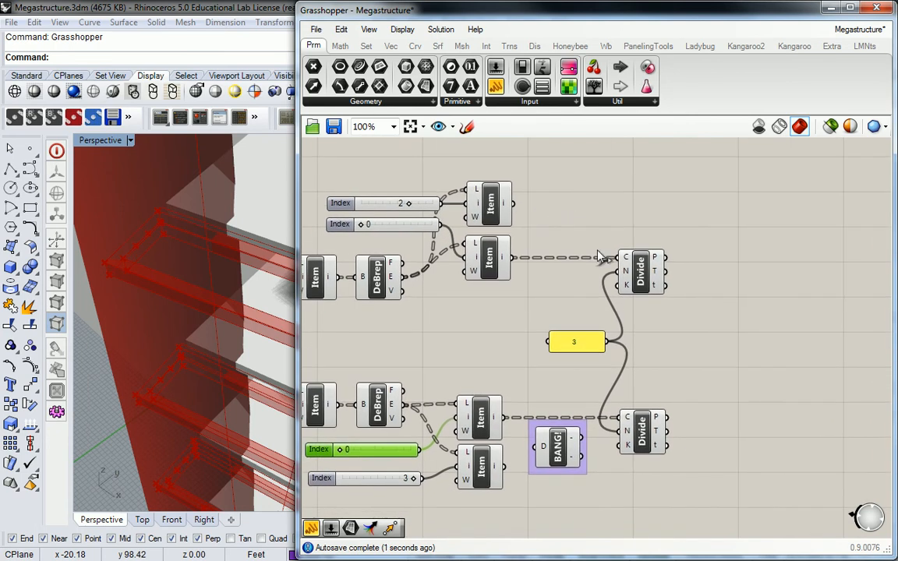
{"action": "left_click_drag", "start_coordinate": [643, 277], "coordinate": [648, 277]}
{"action": "right_click_drag", "start_coordinate": [648, 277], "coordinate": [673, 269]}
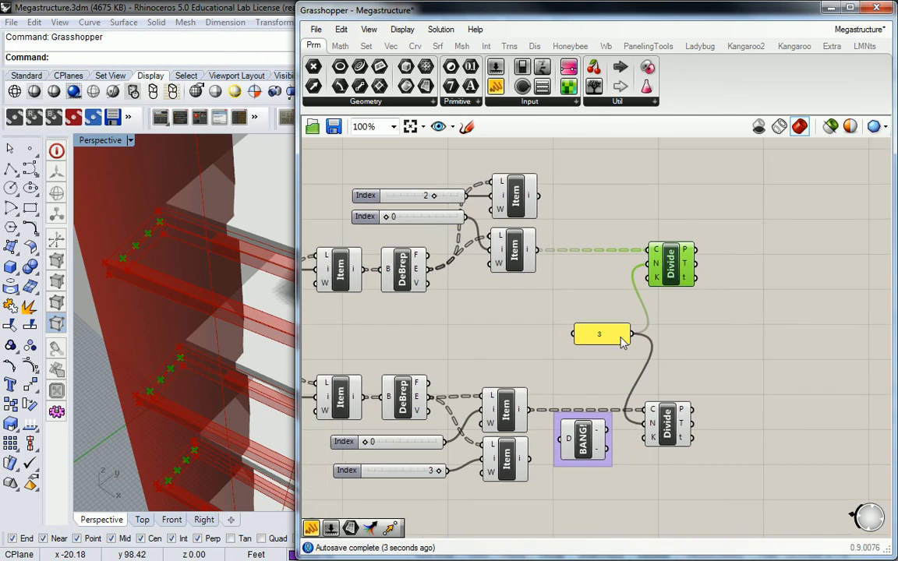
Delete the remaining Explode Tree component and duplicate the upper Divide Curve, feeding the copy from the List Item with index 2
{"action": "left_click", "coordinate": [582, 441]}
{"action": "key", "text": "Delete"}
{"action": "right_click_drag", "start_coordinate": [585, 442], "coordinate": [667, 435]}
{"action": "left_click", "coordinate": [757, 260]}
{"action": "left_click_drag", "start_coordinate": [760, 260], "coordinate": [760, 201], "text": "alt"}
{"action": "left_click_drag", "start_coordinate": [622, 188], "coordinate": [734, 189]}
Duplicate the lower Divide Curve, feed the copy from the List Item with index 3, and move the count panel clear of the wires
{"action": "left_click", "coordinate": [751, 413]}
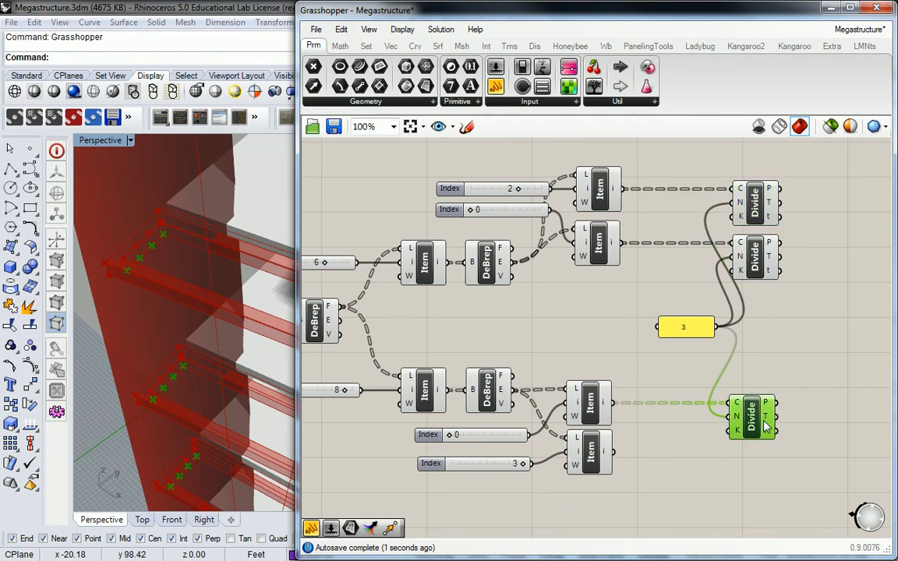
{"action": "left_click_drag", "start_coordinate": [752, 413], "coordinate": [755, 474], "text": "alt"}
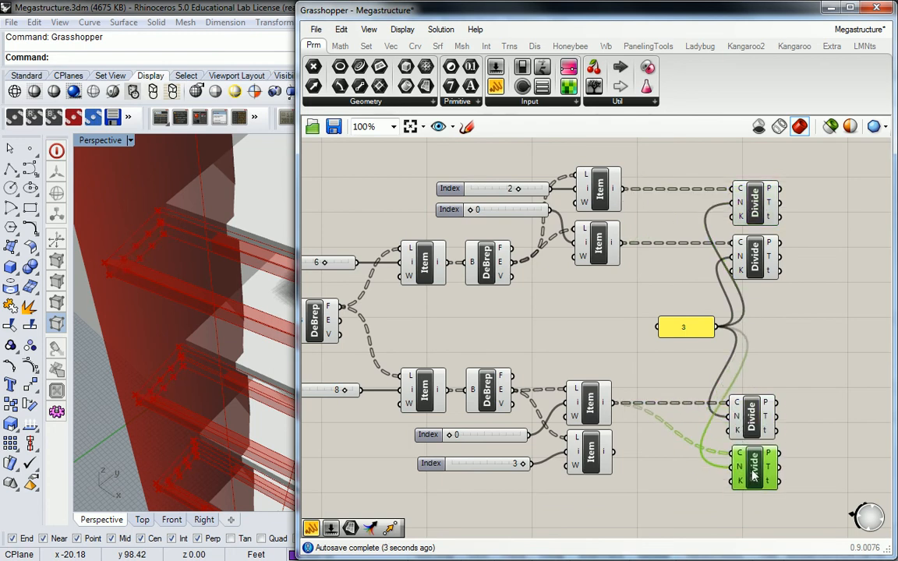
{"action": "left_click_drag", "start_coordinate": [615, 453], "coordinate": [737, 453]}
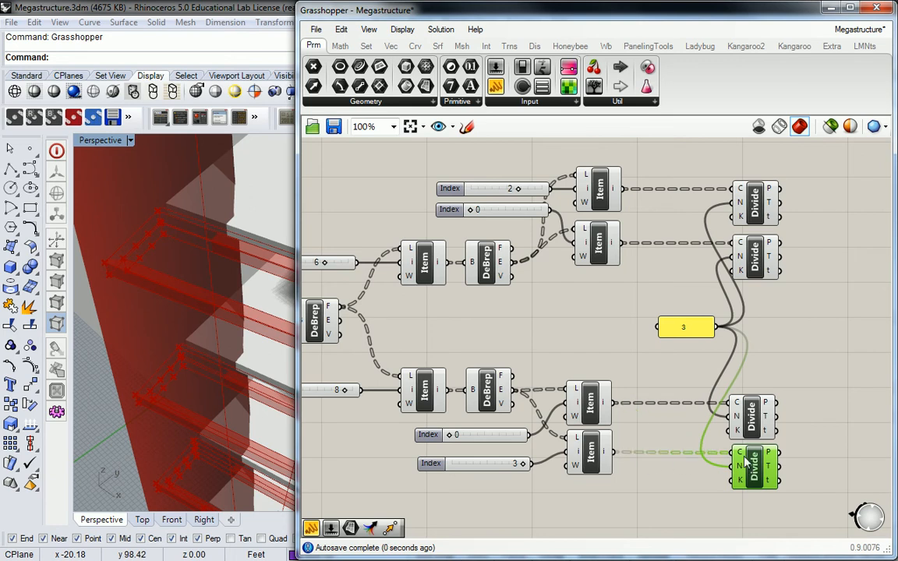
{"action": "left_click_drag", "start_coordinate": [686, 330], "coordinate": [633, 328]}
{"action": "right_click_drag", "start_coordinate": [752, 326], "coordinate": [811, 320]}
{"action": "scroll", "coordinate": [768, 308], "scroll_direction": "down", "scroll_amount": 2}
{"action": "scroll", "coordinate": [768, 302], "scroll_direction": "up", "scroll_amount": 2}
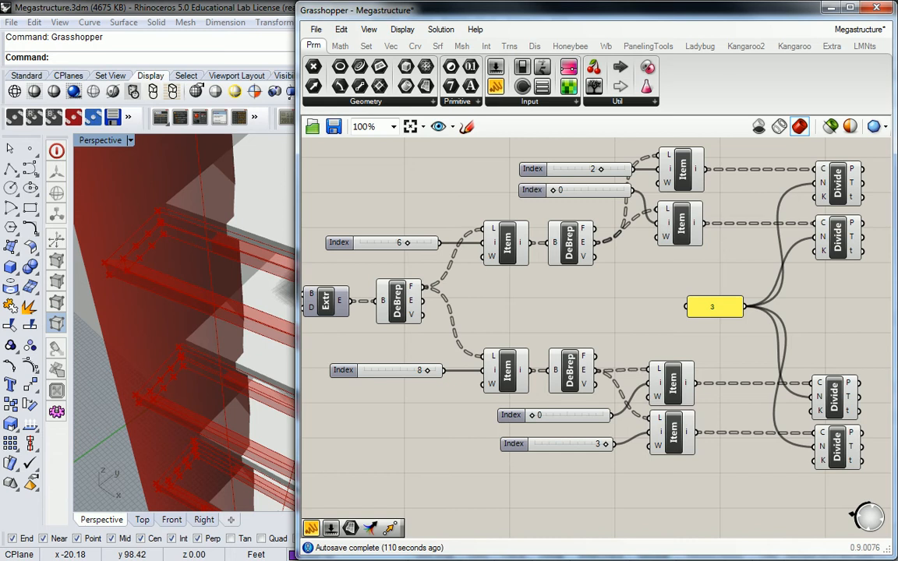
Examine which floor-frame edge each Divide Curve component's points lie on in the Rhino viewport
{"action": "left_click", "coordinate": [840, 185]}
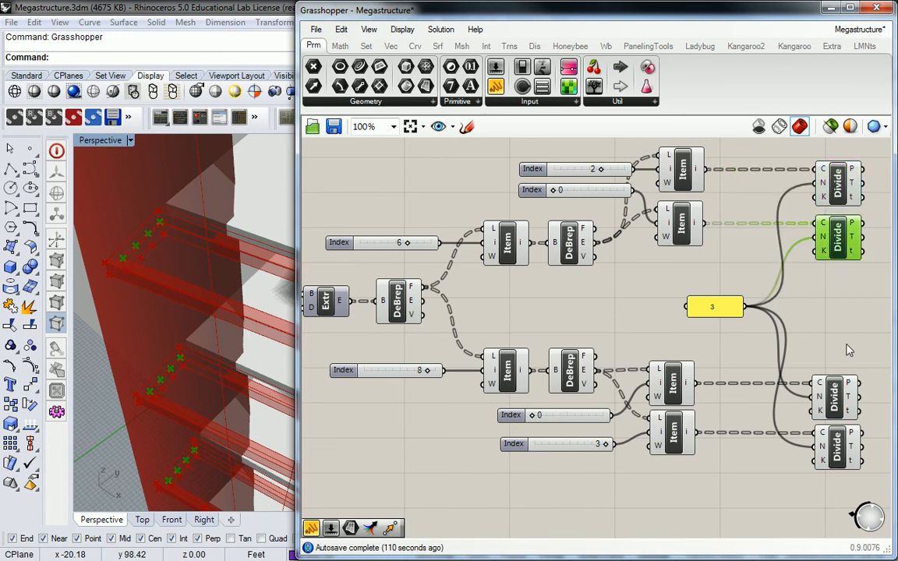
{"action": "left_click", "coordinate": [836, 448]}
{"action": "right_click_drag", "start_coordinate": [870, 350], "coordinate": [687, 376]}
{"action": "left_click", "coordinate": [653, 214]}
{"action": "left_click", "coordinate": [654, 274]}
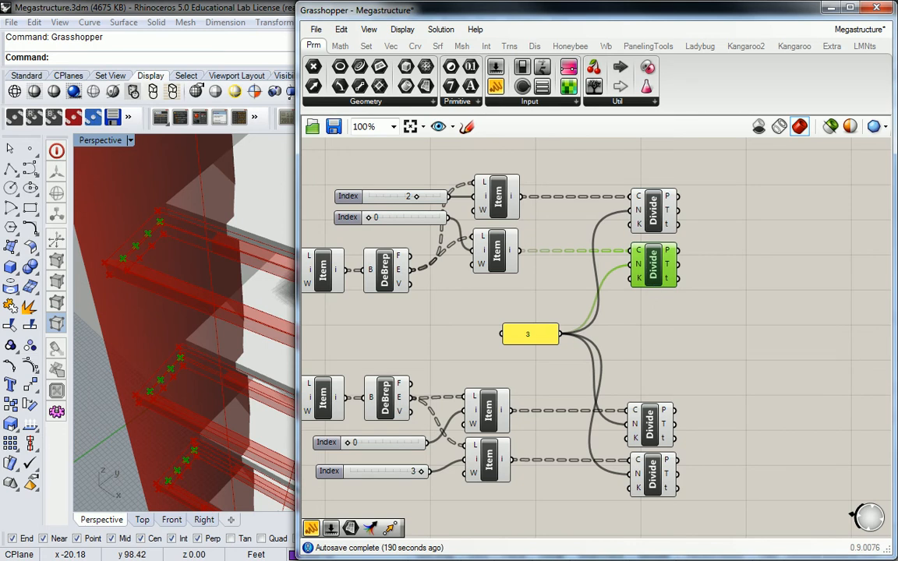
{"action": "right_click_drag", "start_coordinate": [713, 311], "coordinate": [671, 203]}
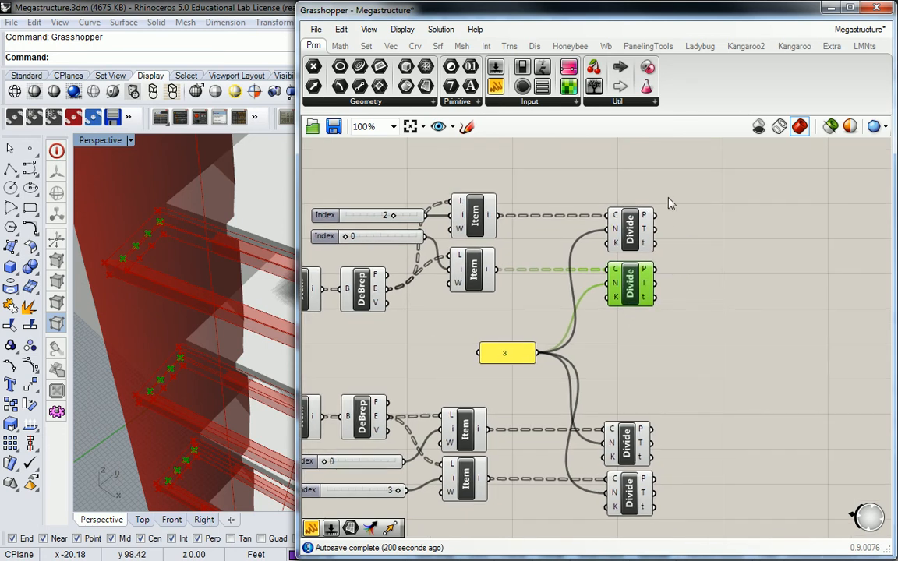
{"action": "left_click", "coordinate": [634, 231]}
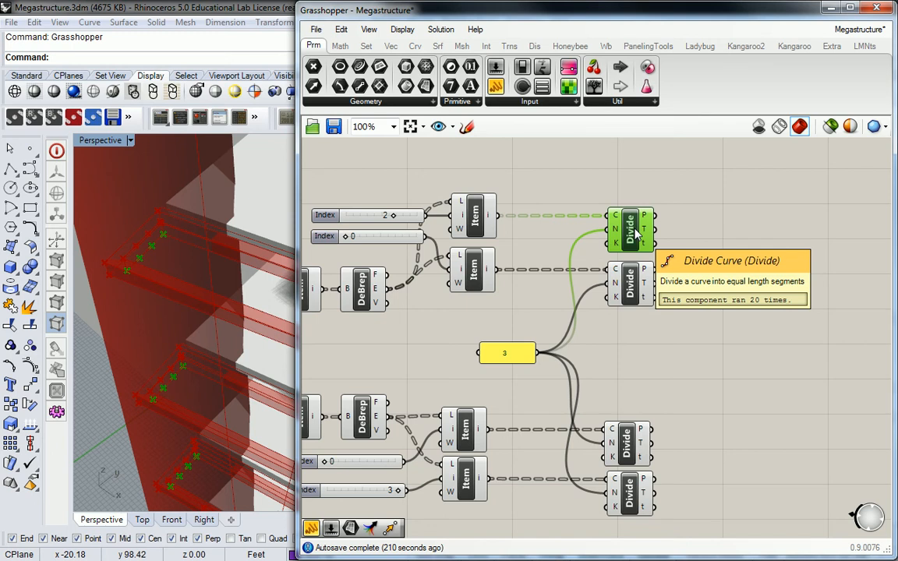
{"action": "right_click_drag", "start_coordinate": [691, 206], "coordinate": [657, 222]}
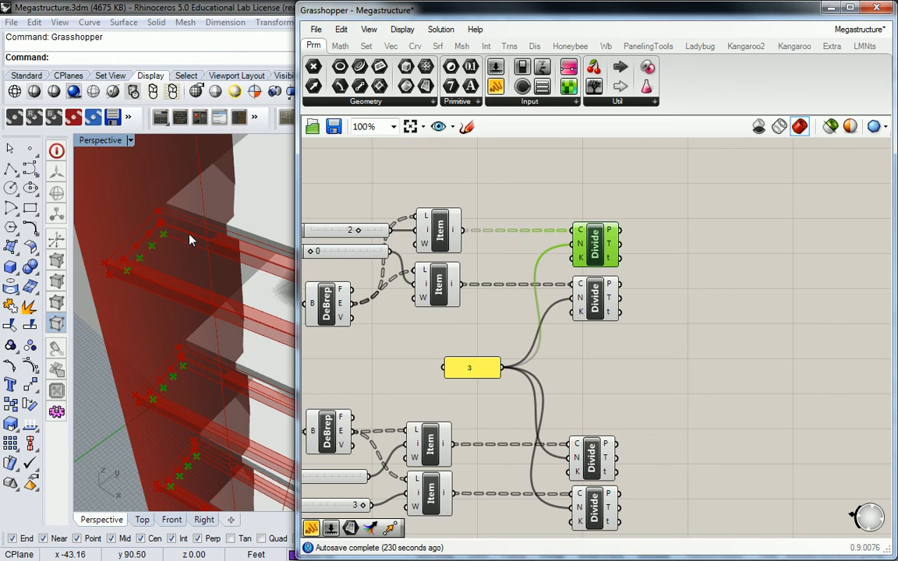
{"action": "left_click", "coordinate": [675, 215]}
Add a Point List display component and connect the topmost Divide Curve's points to it
{"action": "left_click", "coordinate": [535, 46]}
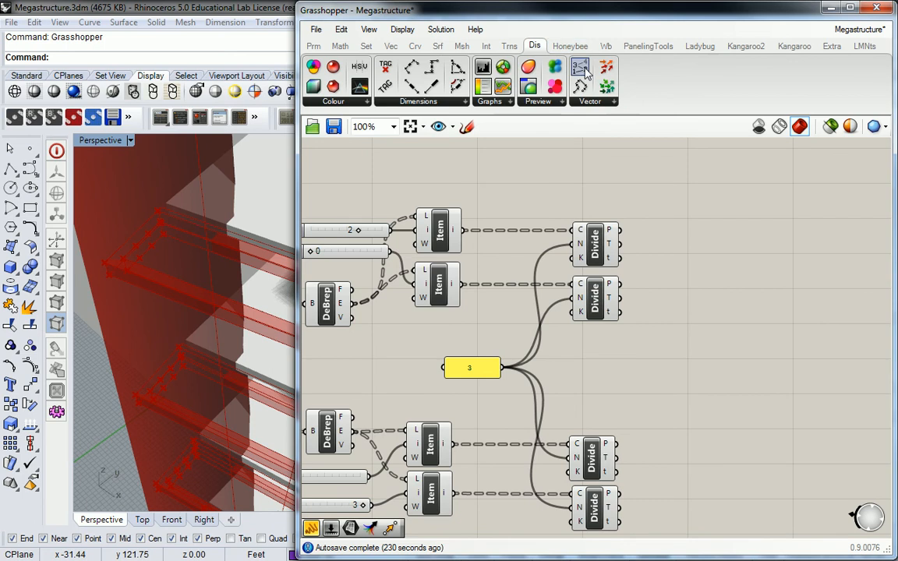
{"action": "left_click", "coordinate": [580, 101]}
{"action": "left_click", "coordinate": [554, 118]}
{"action": "left_click", "coordinate": [674, 230]}
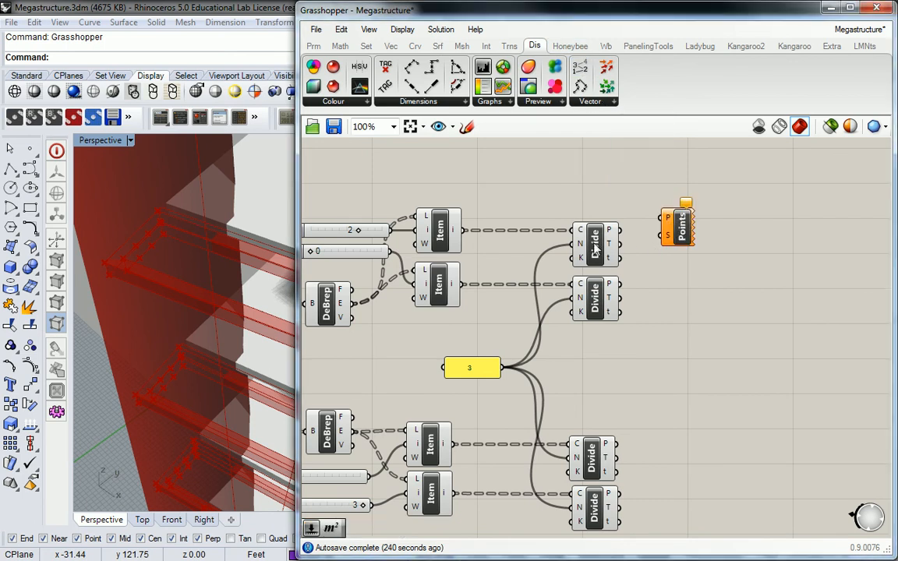
{"action": "left_click_drag", "start_coordinate": [621, 229], "coordinate": [697, 204]}
Add a slider ranging from 0 to 10, connect it to the Point List's size input, and set it to 1
{"action": "double_click", "coordinate": [633, 177]}
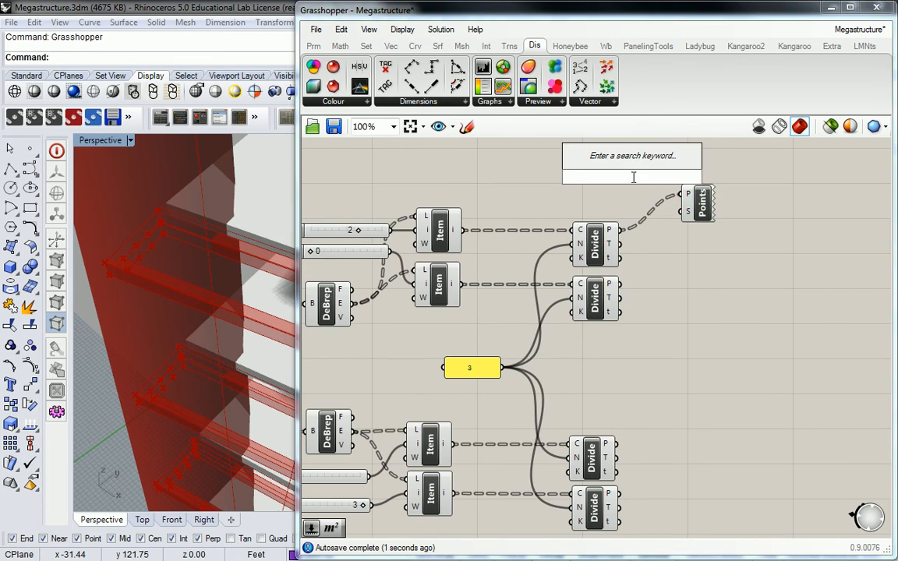
{"action": "type", "text": "0<10"}
{"action": "key", "text": "Return"}
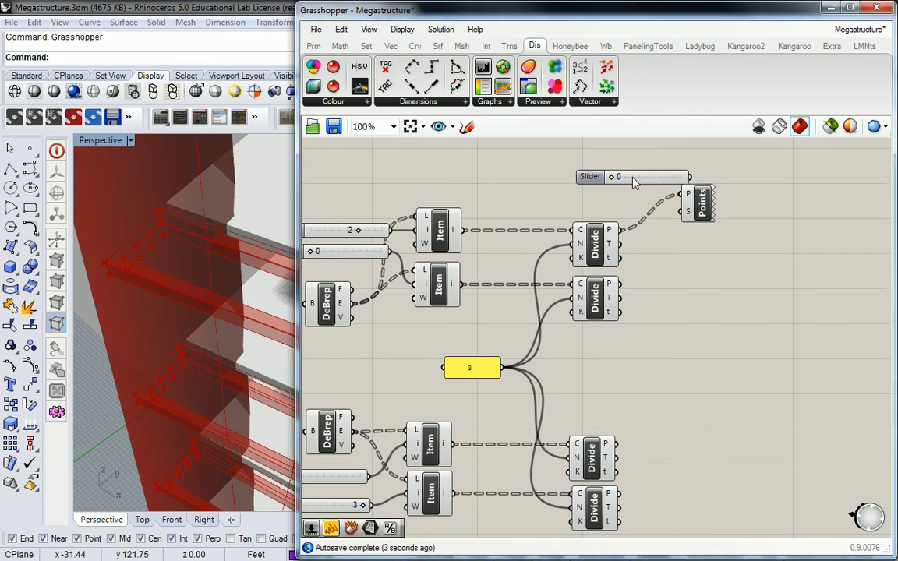
{"action": "left_click_drag", "start_coordinate": [633, 180], "coordinate": [586, 180]}
{"action": "left_click_drag", "start_coordinate": [647, 184], "coordinate": [680, 210]}
{"action": "mouse_move", "coordinate": [568, 190]}
{"action": "left_mouse_down"}
{"action": "mouse_move", "coordinate": [584, 193]}
{"action": "mouse_move", "coordinate": [571, 193]}
{"action": "left_mouse_up"}
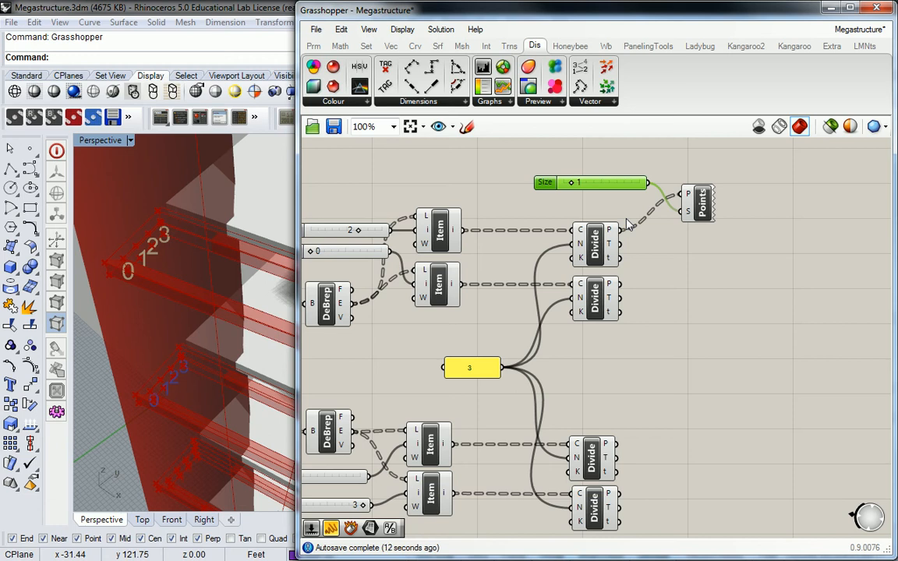
{"action": "left_click", "coordinate": [365, 45]}
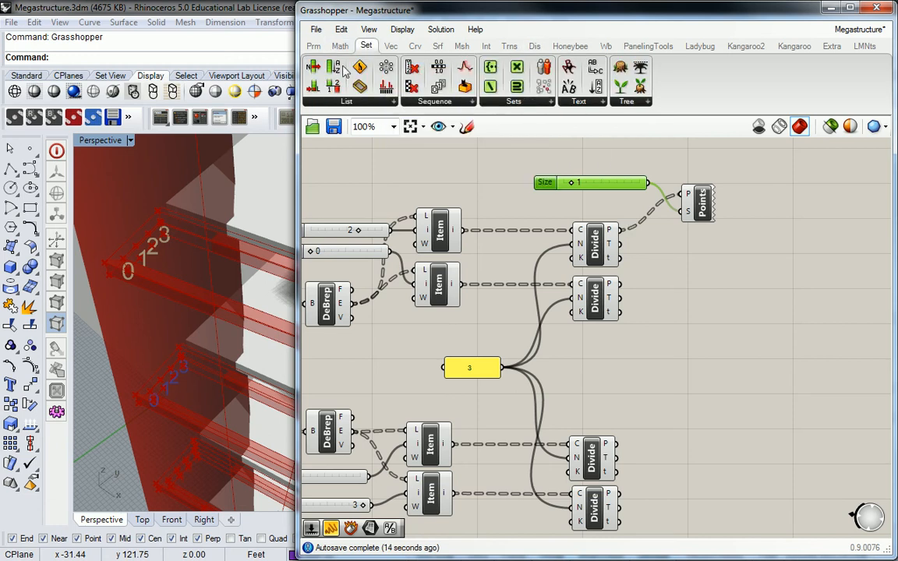
{"action": "left_click", "coordinate": [346, 100]}
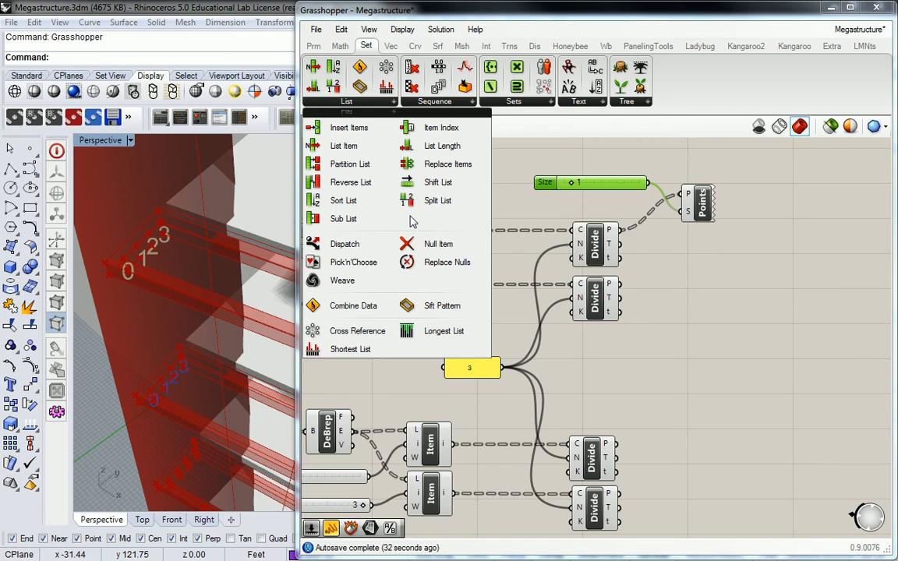
{"action": "left_click_drag", "start_coordinate": [362, 164], "coordinate": [729, 283]}
{"action": "right_click_drag", "start_coordinate": [757, 291], "coordinate": [688, 304]}
{"action": "left_click", "coordinate": [658, 299]}
{"action": "key", "text": "Delete"}
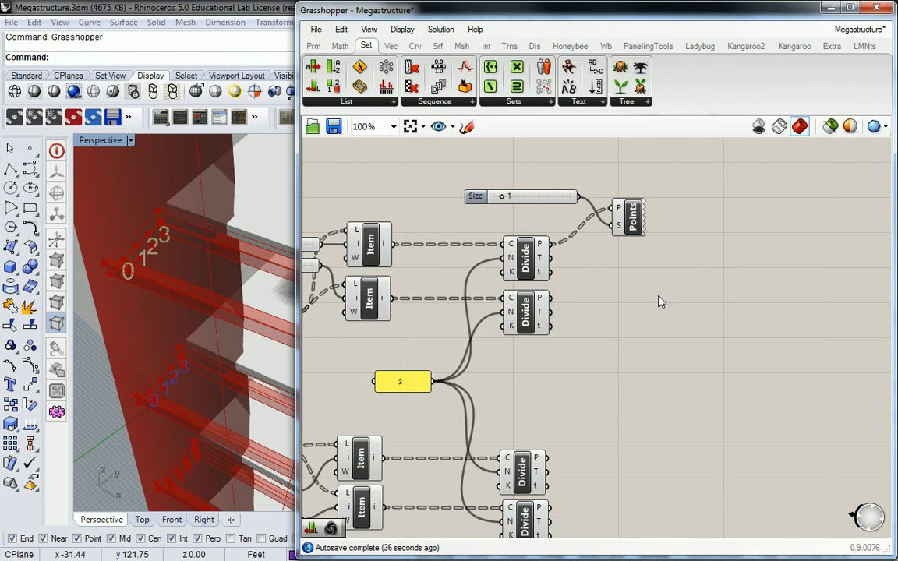
Add a Split List component and connect the topmost Divide Curve's points to its list input
{"action": "left_click", "coordinate": [346, 102]}
{"action": "left_click_drag", "start_coordinate": [436, 198], "coordinate": [625, 273]}
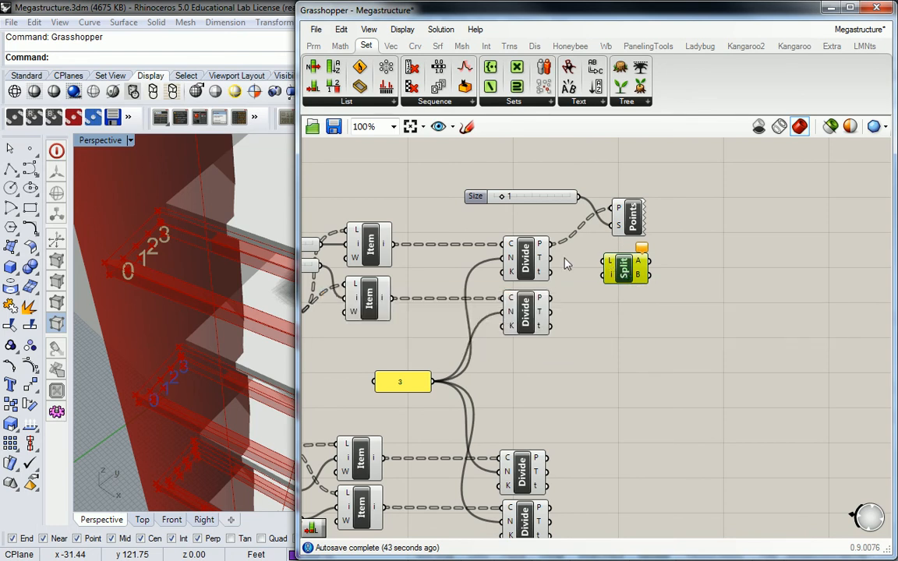
{"action": "left_click_drag", "start_coordinate": [551, 244], "coordinate": [608, 261]}
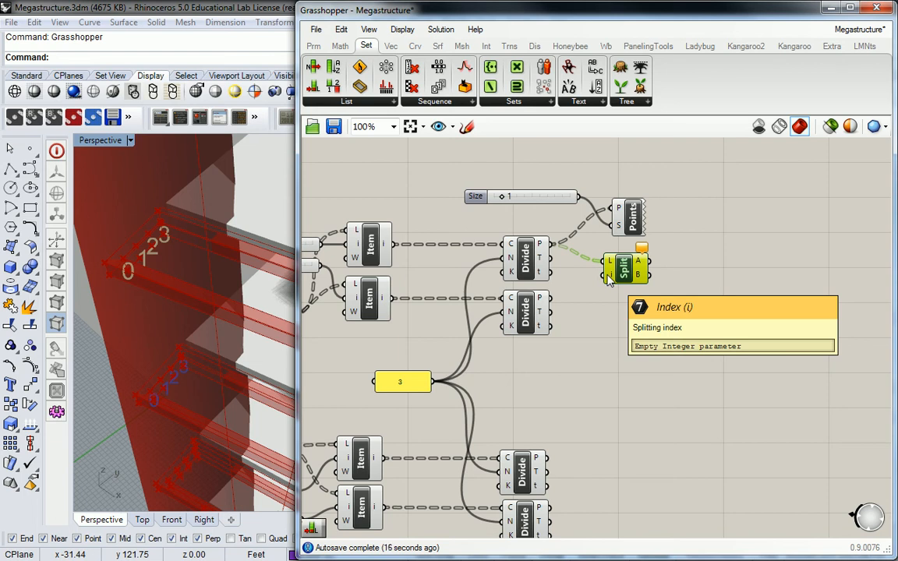
Add a small panel containing 0 beside the Split List component
{"action": "left_click", "coordinate": [314, 46]}
{"action": "left_click_drag", "start_coordinate": [496, 87], "coordinate": [583, 299]}
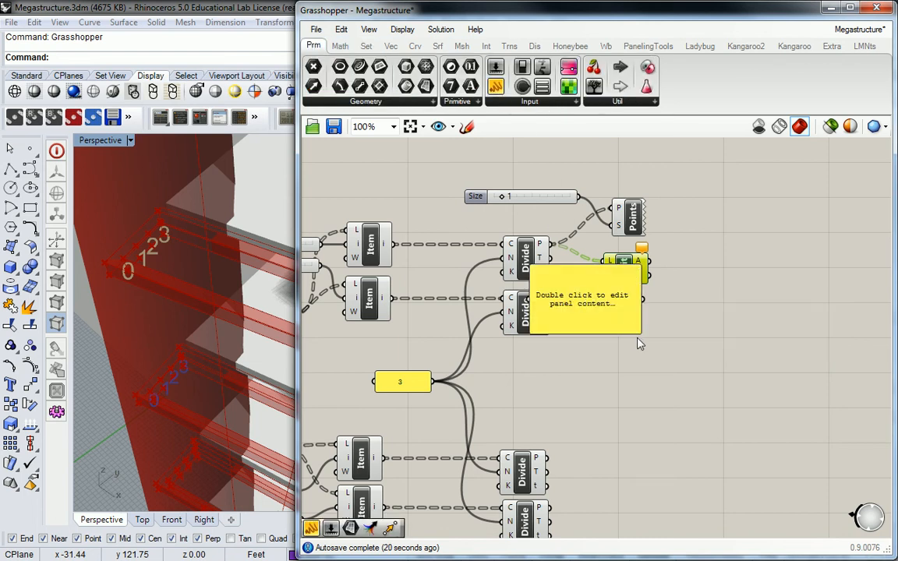
{"action": "left_click_drag", "start_coordinate": [637, 331], "coordinate": [566, 285]}
{"action": "double_click", "coordinate": [546, 269]}
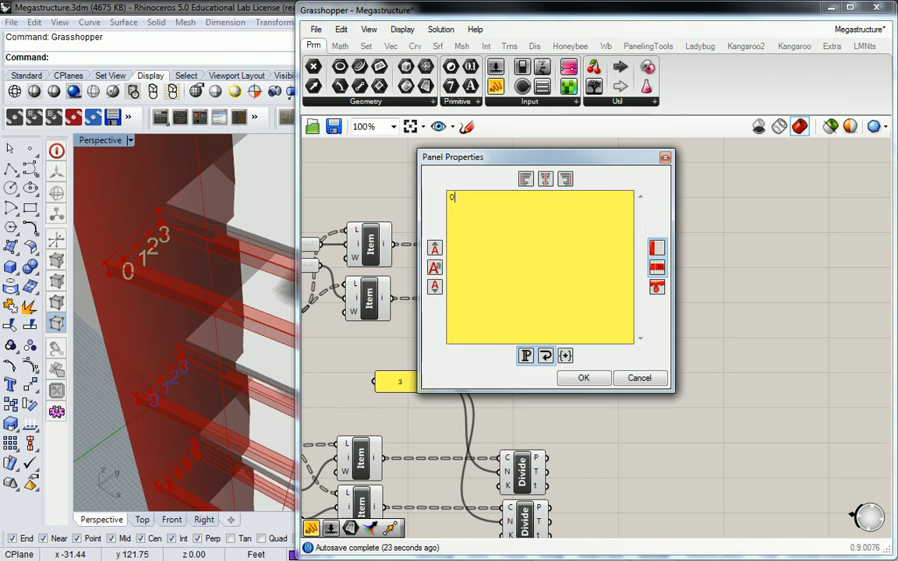
{"action": "left_click", "coordinate": [590, 377]}
Connect the 0 panel to the Split List's index input and rearrange the neighbouring components around it
{"action": "scroll", "coordinate": [545, 269], "scroll_direction": "up", "scroll_amount": 4}
{"action": "left_click_drag", "start_coordinate": [571, 278], "coordinate": [652, 281]}
{"action": "scroll", "coordinate": [651, 281], "scroll_direction": "down", "scroll_amount": 3}
{"action": "right_click_drag", "start_coordinate": [574, 256], "coordinate": [680, 253]}
{"action": "left_click_drag", "start_coordinate": [692, 194], "coordinate": [651, 207]}
{"action": "left_click", "coordinate": [647, 288]}
{"action": "left_click_drag", "start_coordinate": [597, 311], "coordinate": [607, 291]}
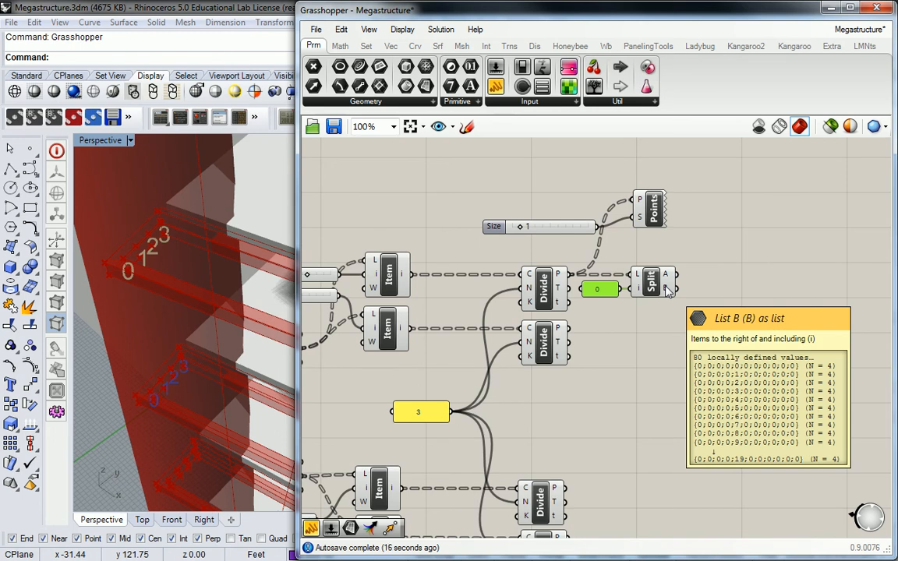
Set the index panel to 1 and check the Split List's B output
{"action": "double_click", "coordinate": [602, 289]}
{"action": "left_click", "coordinate": [639, 396]}
{"action": "mouse_move", "coordinate": [670, 290]}
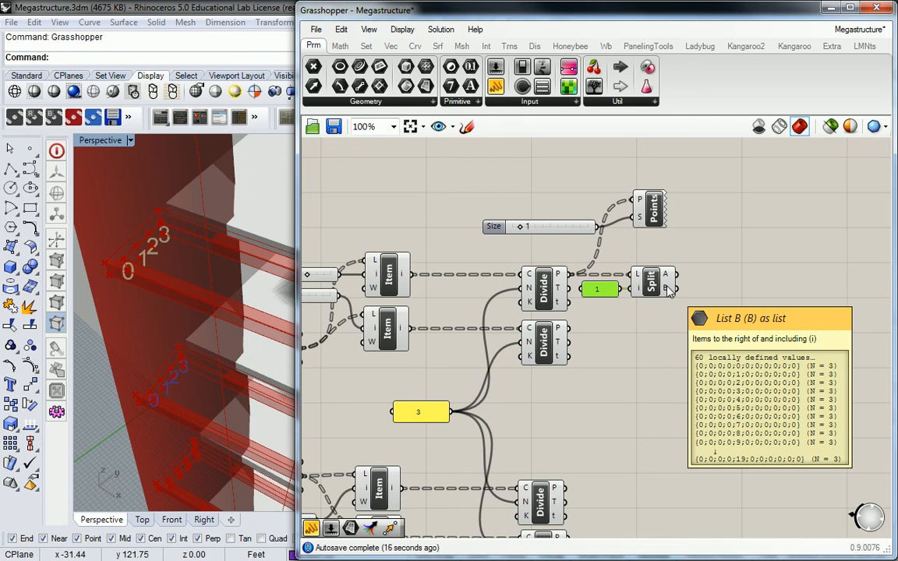
Move the Split List farther from the topmost Divide Curve and delete the index panel
{"action": "left_click_drag", "start_coordinate": [629, 286], "coordinate": [692, 288]}
{"action": "left_click", "coordinate": [597, 290]}
{"action": "key", "text": "Delete"}
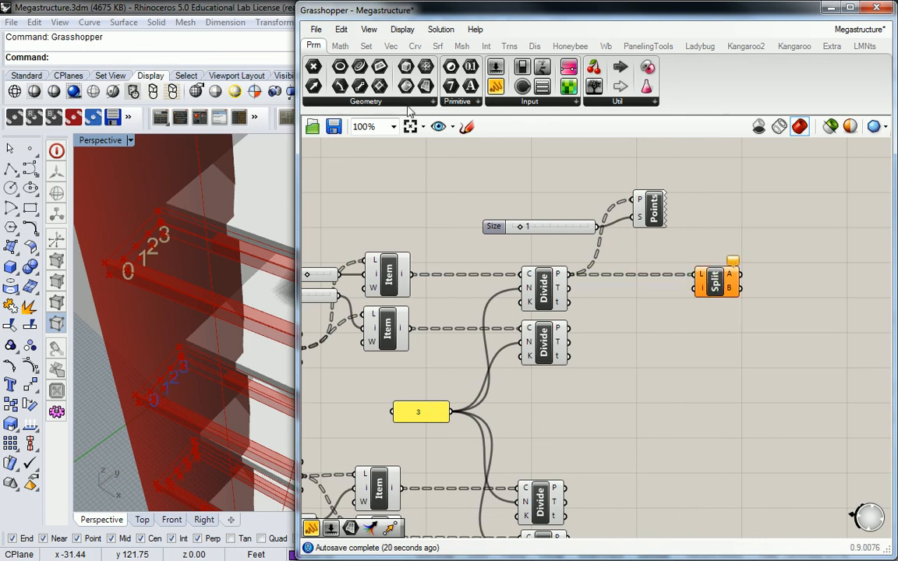
Add a List Length component and connect the topmost Divide Curve's points to its list input
{"action": "left_click", "coordinate": [366, 47]}
{"action": "left_click", "coordinate": [343, 100]}
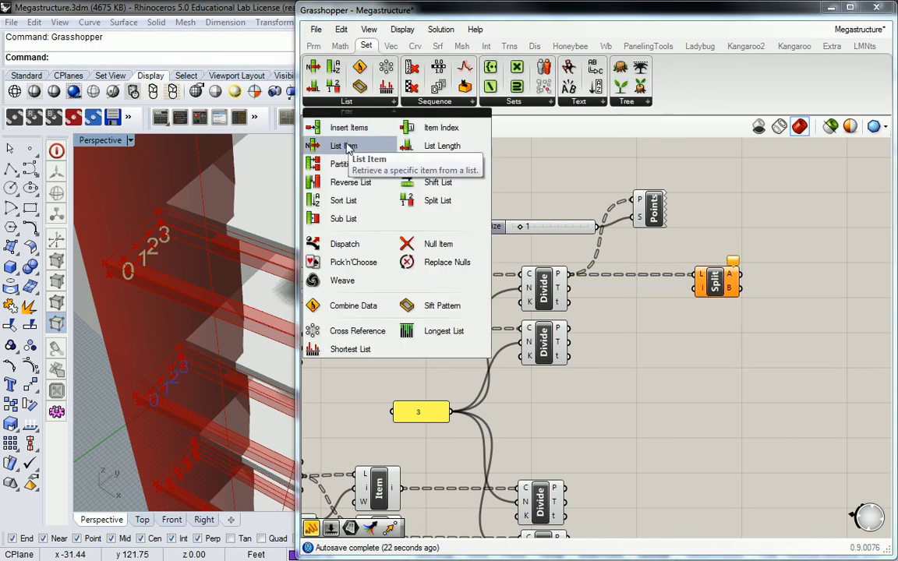
{"action": "left_click_drag", "start_coordinate": [442, 146], "coordinate": [600, 294]}
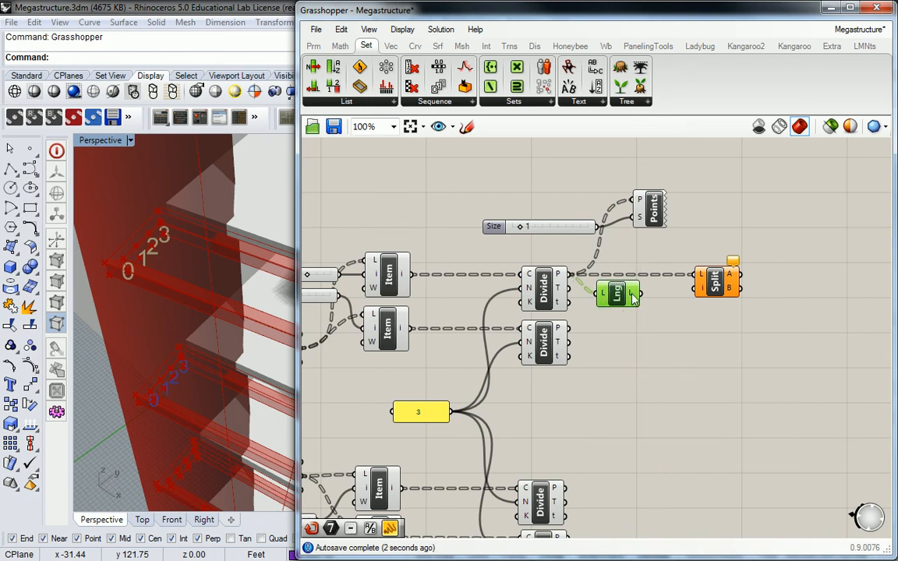
{"action": "mouse_move", "coordinate": [634, 299]}
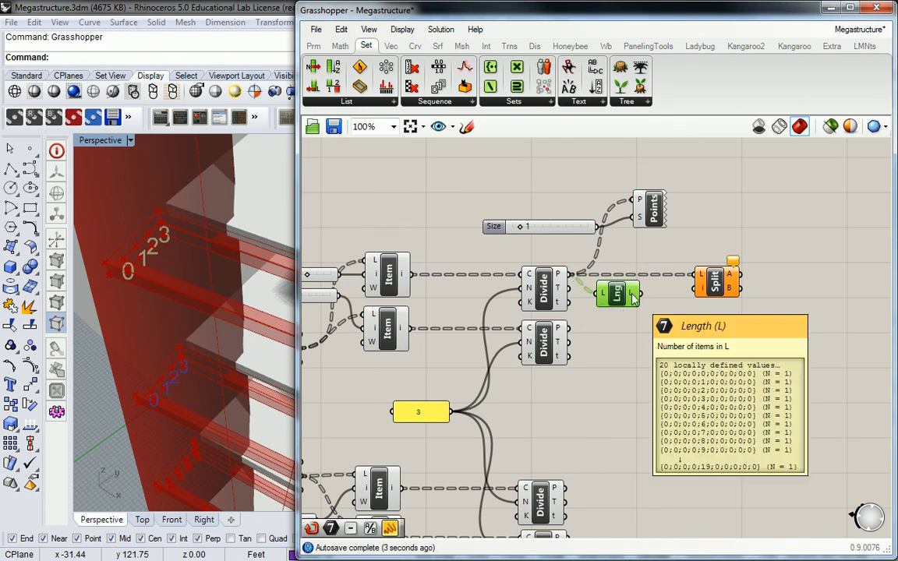
Read the List Length output in a temporary panel and delete the panel
{"action": "left_click", "coordinate": [313, 46]}
{"action": "left_click_drag", "start_coordinate": [496, 85], "coordinate": [680, 338]}
{"action": "left_click", "coordinate": [681, 338]}
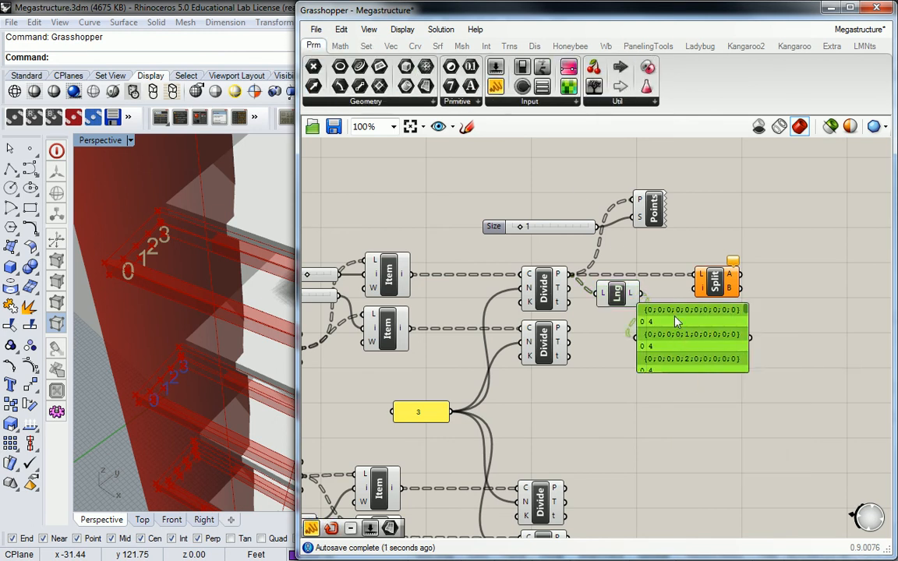
{"action": "key", "text": "Delete"}
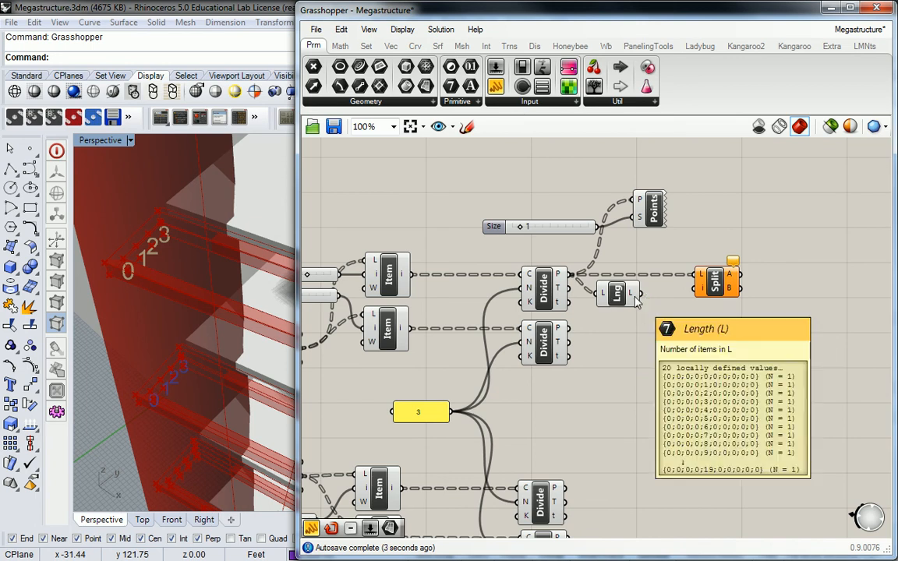
Connect the List Length output to the Split List's index input and give that input the expression x-1
{"action": "left_click_drag", "start_coordinate": [622, 304], "coordinate": [629, 304]}
{"action": "mouse_move", "coordinate": [639, 293]}
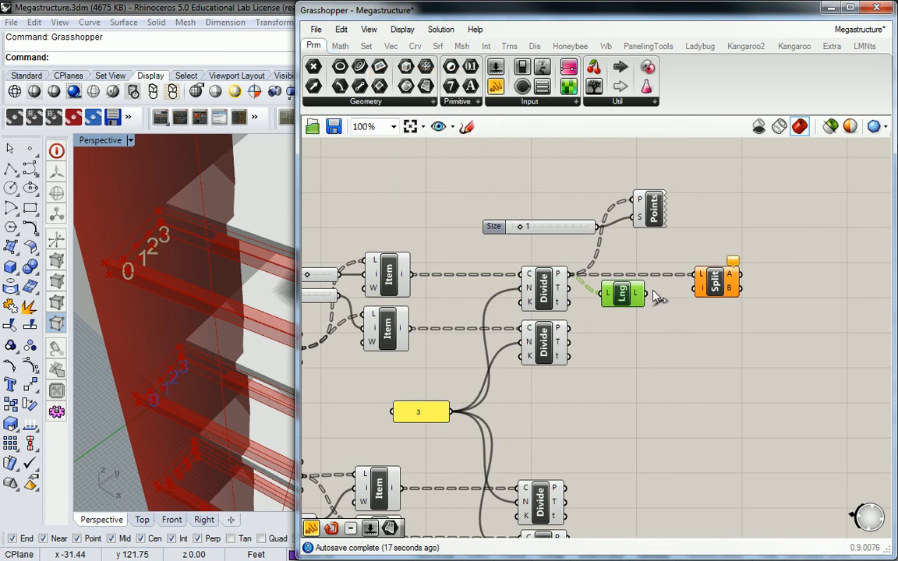
{"action": "left_click_drag", "start_coordinate": [646, 293], "coordinate": [693, 290]}
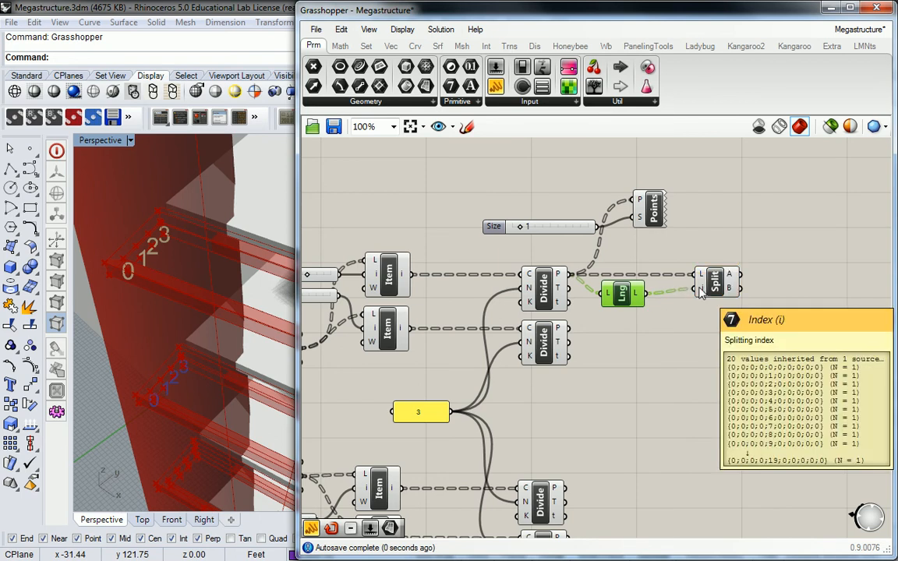
{"action": "right_click", "coordinate": [693, 290]}
{"action": "mouse_move", "coordinate": [710, 427]}
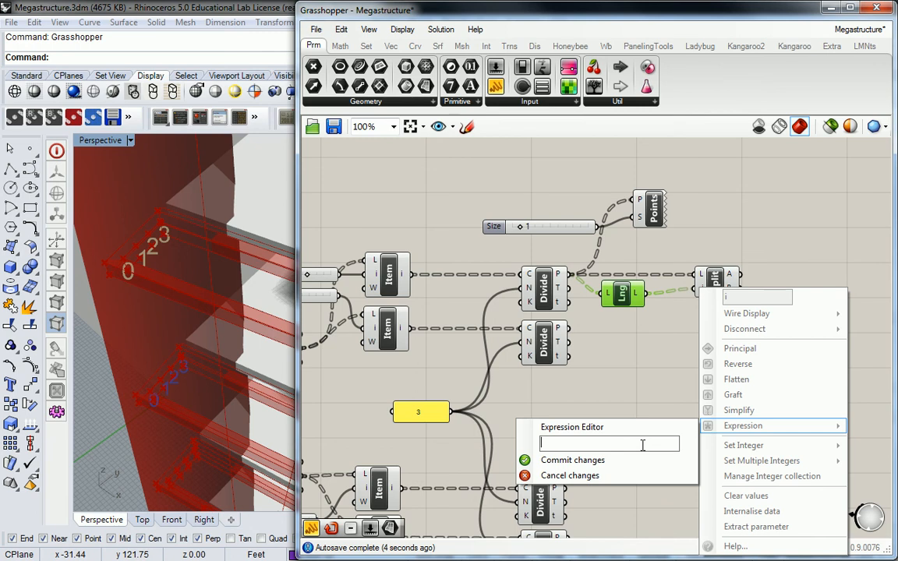
{"action": "type", "text": "x-1"}
{"action": "left_click", "coordinate": [577, 460]}
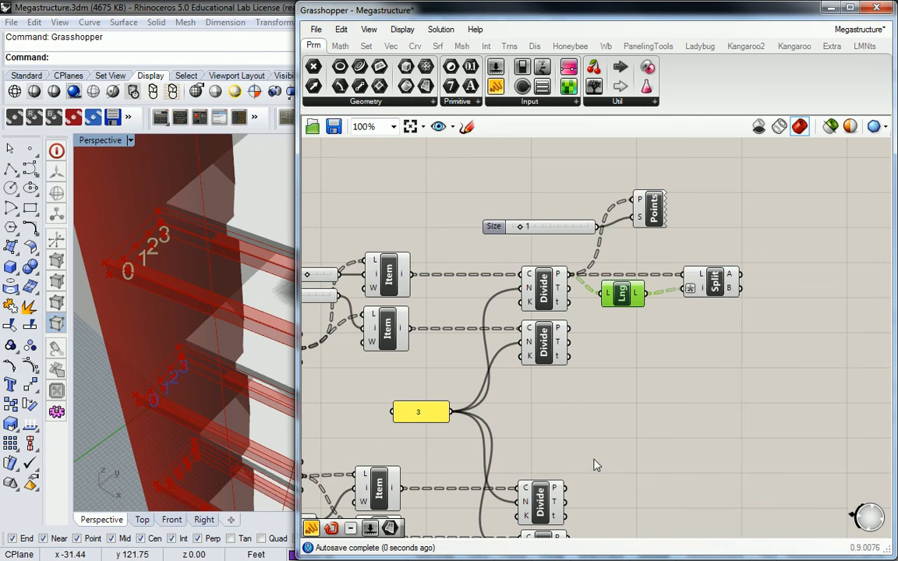
Read the Split List's A output in a temporary panel and delete the panel
{"action": "right_click_drag", "start_coordinate": [677, 338], "coordinate": [611, 343]}
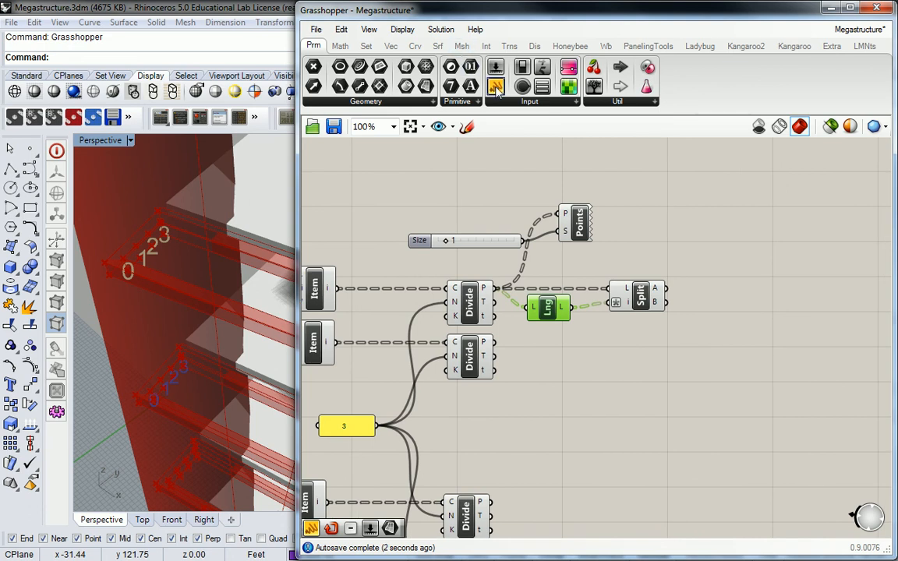
{"action": "left_click_drag", "start_coordinate": [747, 230], "coordinate": [747, 230]}
{"action": "left_click_drag", "start_coordinate": [666, 288], "coordinate": [689, 227]}
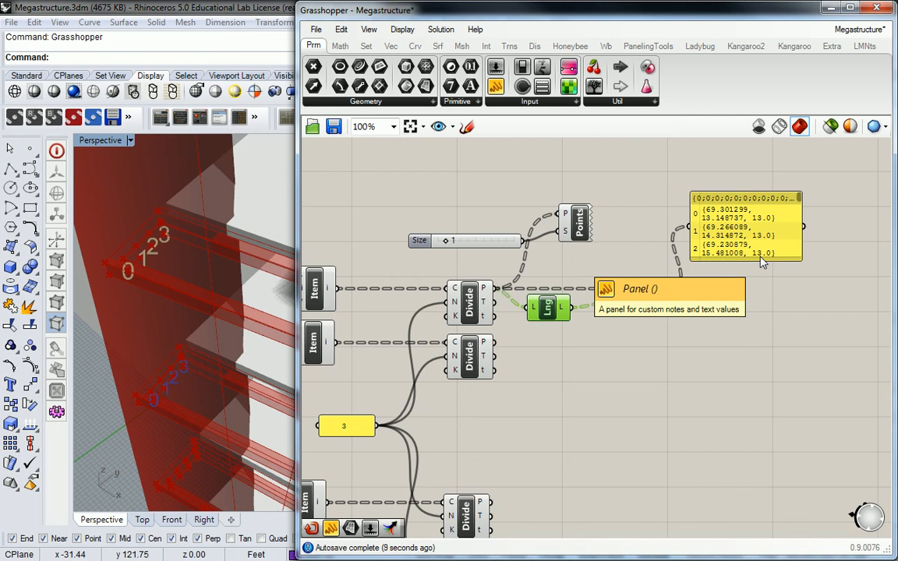
{"action": "left_click", "coordinate": [759, 253]}
{"action": "key", "text": "Delete"}
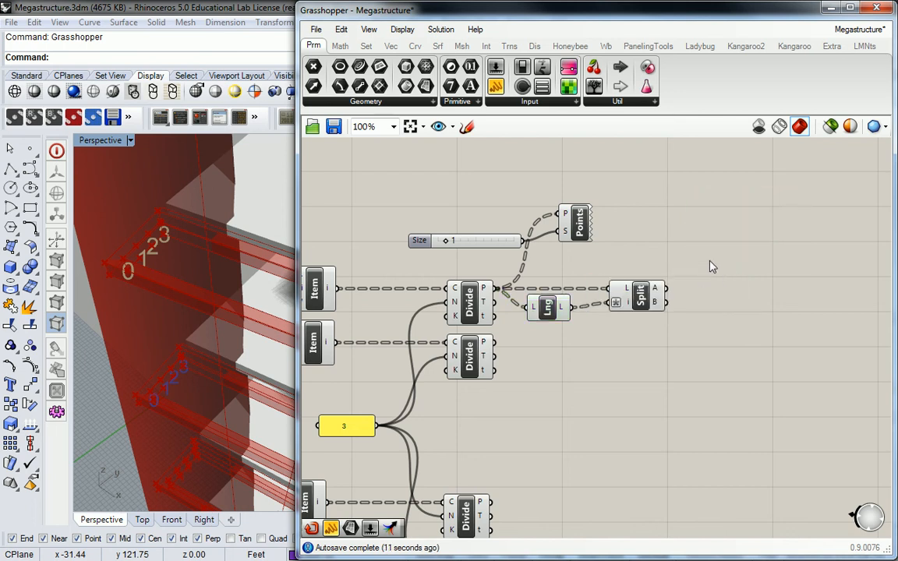
Add a Point parameter fed by the Split List's A output and turn off the Point List display to view its points
{"action": "left_click_drag", "start_coordinate": [563, 172], "coordinate": [691, 286]}
{"action": "left_click", "coordinate": [697, 277]}
{"action": "left_click_drag", "start_coordinate": [582, 156], "coordinate": [449, 248]}
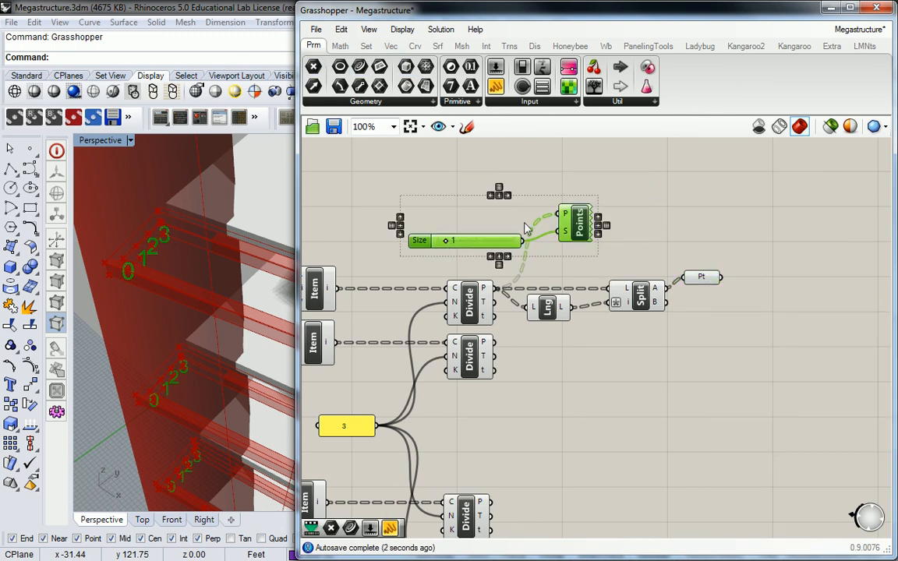
{"action": "middle_click", "coordinate": [566, 211]}
{"action": "left_click", "coordinate": [614, 172]}
{"action": "left_click", "coordinate": [745, 227]}
{"action": "left_click_drag", "start_coordinate": [766, 225], "coordinate": [704, 299]}
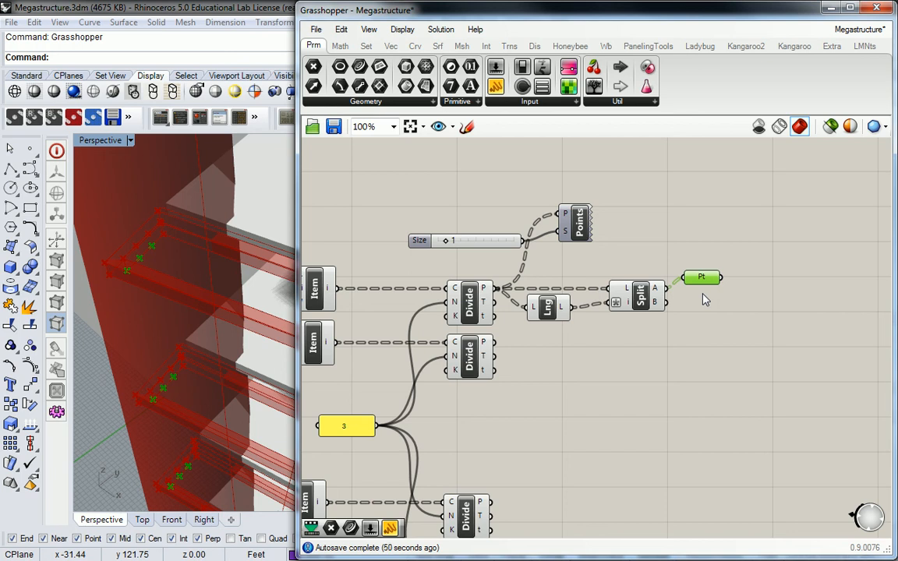
Try to duplicate the List Length and Split List components, and undo the copy
{"action": "left_click_drag", "start_coordinate": [658, 339], "coordinate": [519, 274]}
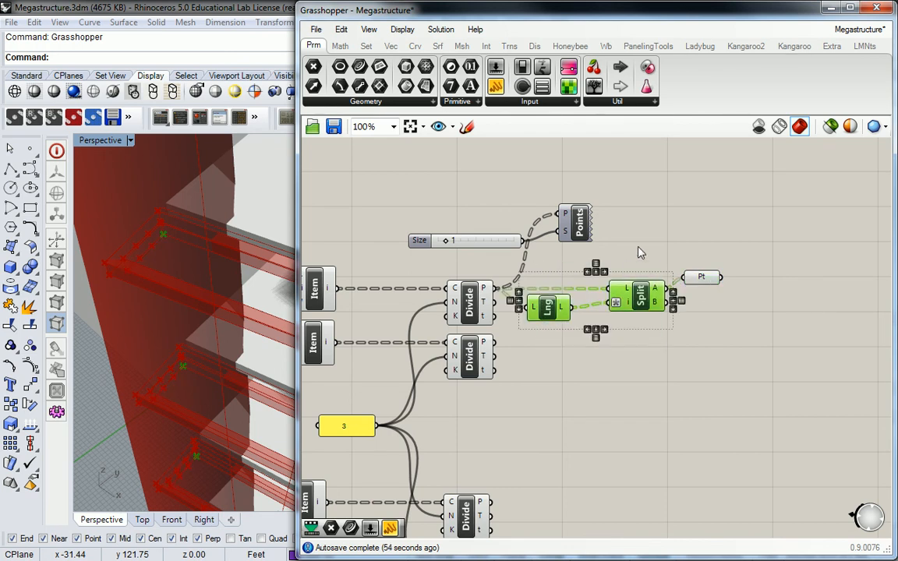
{"action": "key", "text": "ctrl+c"}
{"action": "key", "text": "ctrl+v"}
{"action": "left_click_drag", "start_coordinate": [647, 303], "coordinate": [638, 364]}
{"action": "key", "text": "ctrl+z"}
{"action": "key", "text": "ctrl+z"}
{"action": "left_click", "coordinate": [640, 303]}
{"action": "key", "text": "ctrl+c"}
{"action": "key", "text": "ctrl+v"}
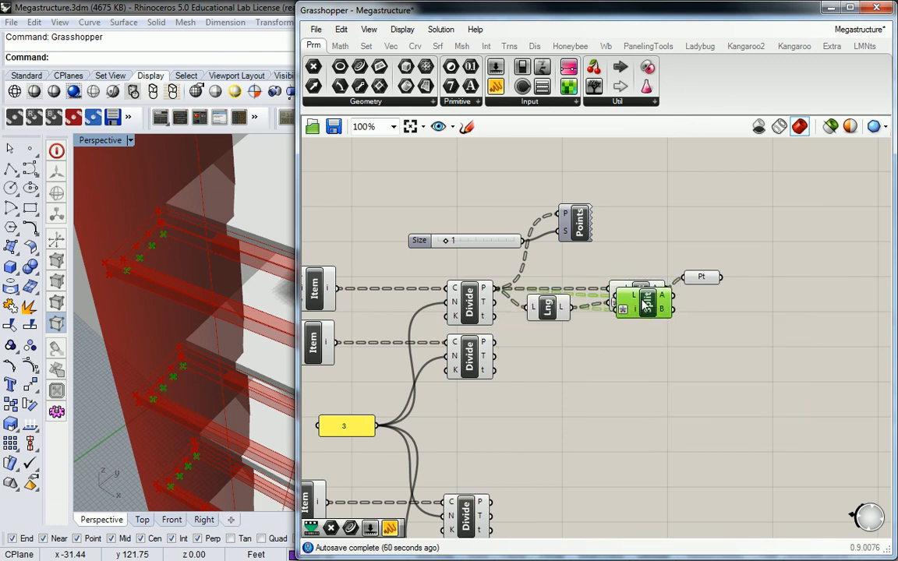
{"action": "left_click_drag", "start_coordinate": [641, 315], "coordinate": [643, 333]}
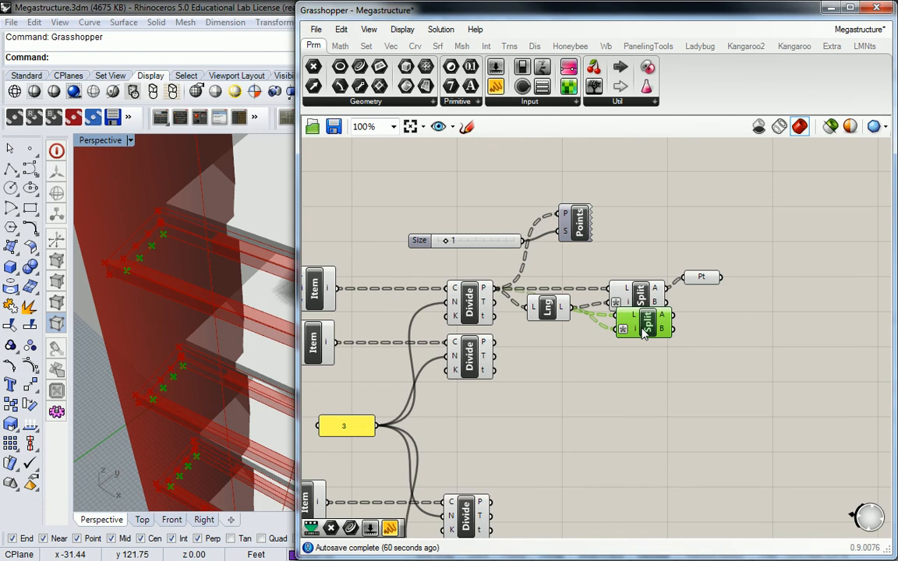
{"action": "key", "text": "Delete"}
{"action": "double_click", "coordinate": [607, 374]}
{"action": "type", "text": "split"}
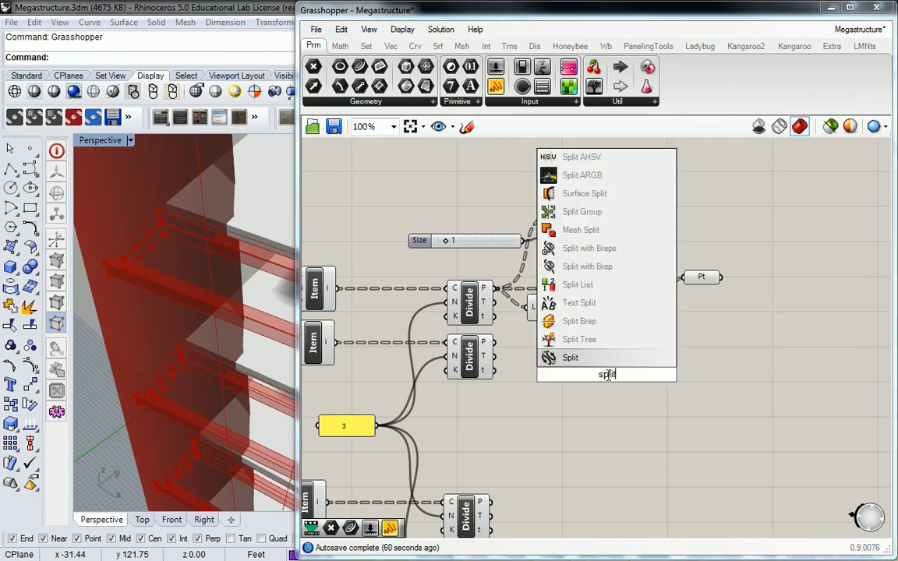
{"action": "key", "text": "Escape"}
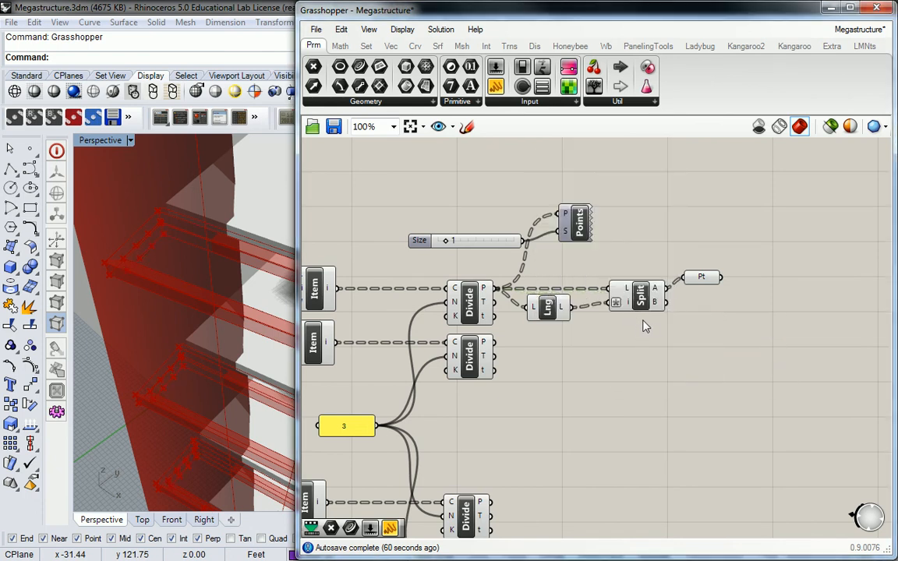
Check the expression set on the Split List's index input
{"action": "right_click", "coordinate": [629, 301]}
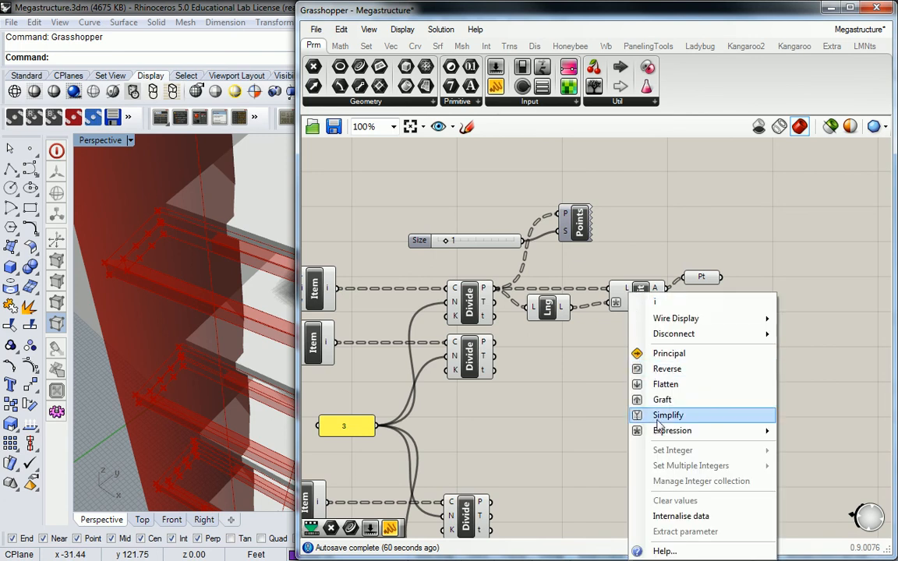
{"action": "mouse_move", "coordinate": [661, 430]}
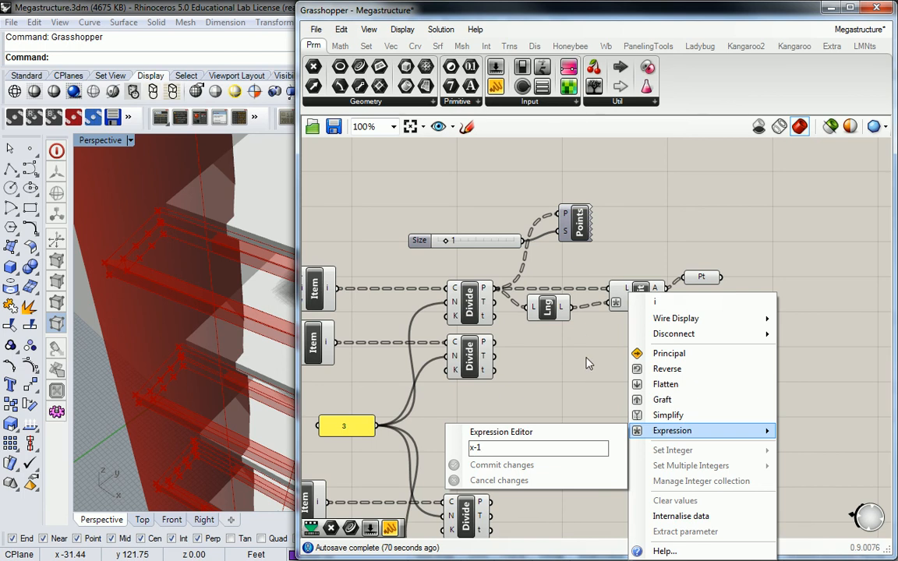
{"action": "left_click", "coordinate": [587, 342]}
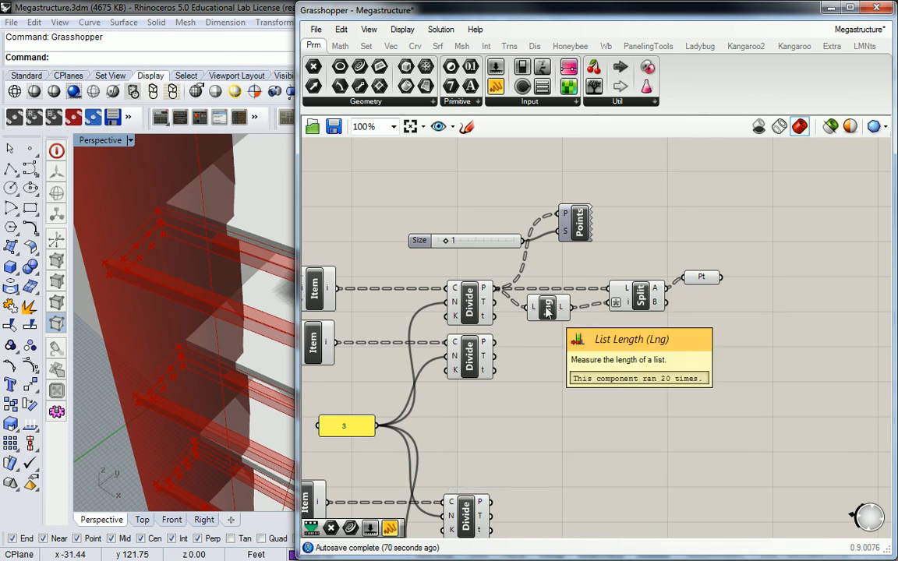
Connect the second Divide Curve's points to the Point List and turn its display back on to check the numbering
{"action": "left_click", "coordinate": [469, 357]}
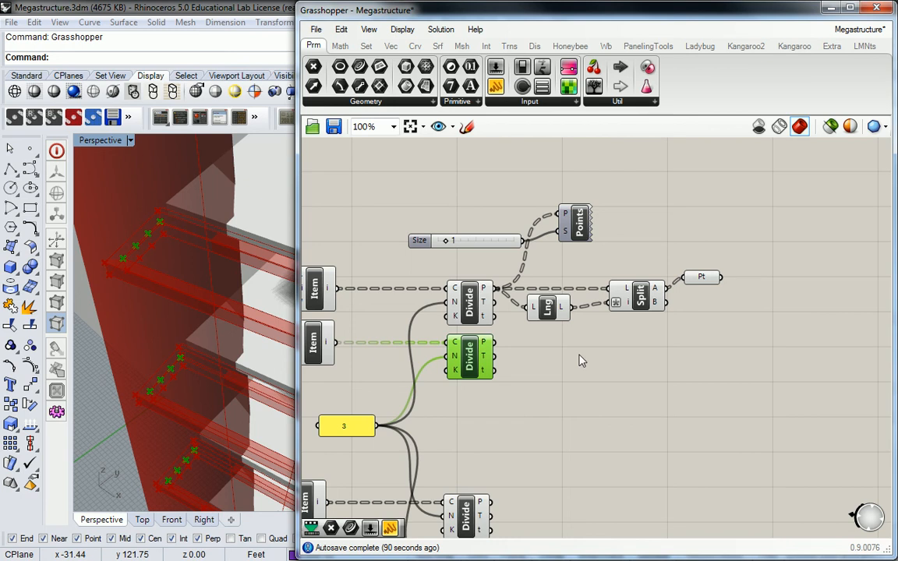
{"action": "left_click_drag", "start_coordinate": [491, 342], "coordinate": [562, 217]}
{"action": "right_click", "coordinate": [577, 223]}
{"action": "left_click", "coordinate": [610, 258]}
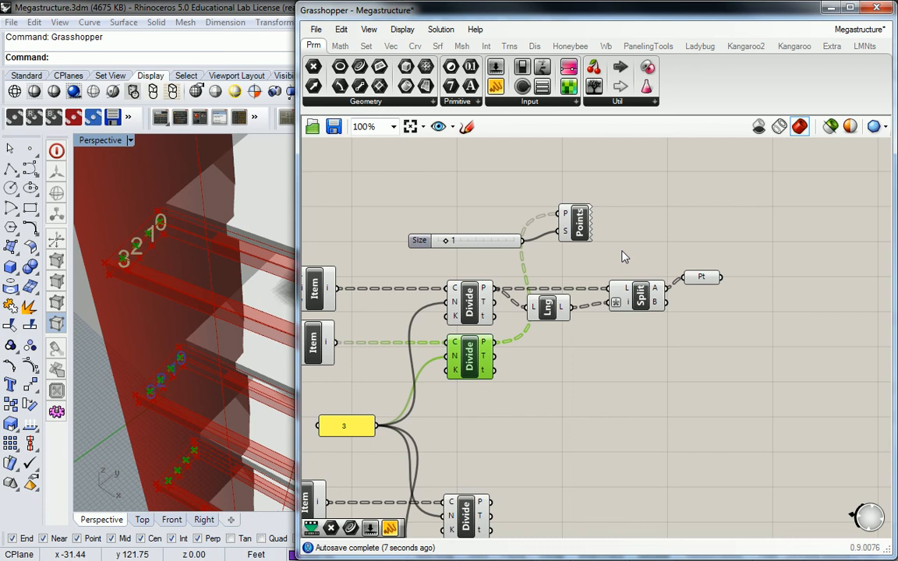
Delete the Point List component and its size slider
{"action": "left_click_drag", "start_coordinate": [575, 185], "coordinate": [400, 233]}
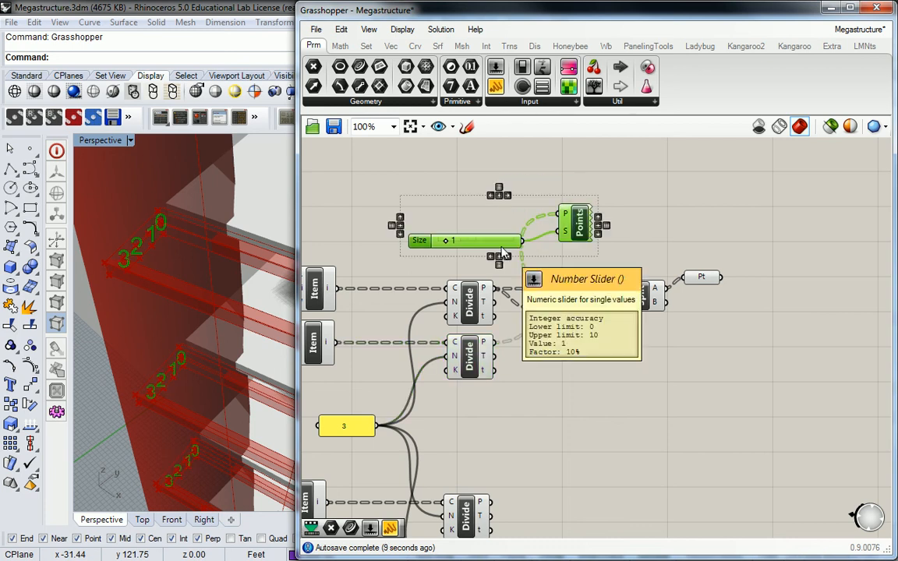
{"action": "key", "text": "Delete"}
Duplicate the List Length, Split List and Point components and feed the copies with the second Divide Curve's points
{"action": "left_click_drag", "start_coordinate": [766, 231], "coordinate": [551, 368]}
{"action": "left_click", "coordinate": [498, 331]}
{"action": "left_click_drag", "start_coordinate": [496, 343], "coordinate": [615, 351]}
{"action": "right_click_drag", "start_coordinate": [698, 339], "coordinate": [653, 343]}
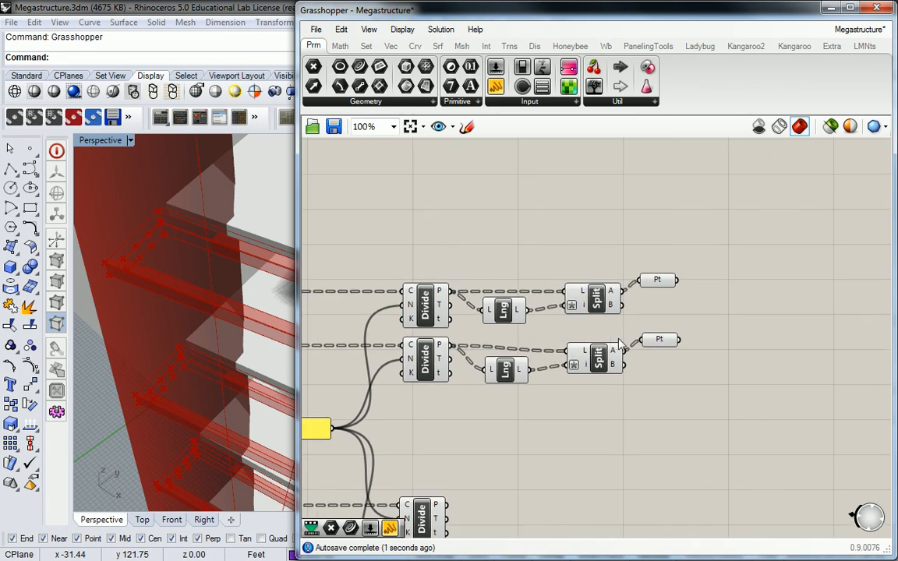
Examine which points each of the two Point parameters holds in the Rhino viewport
{"action": "left_click", "coordinate": [653, 343]}
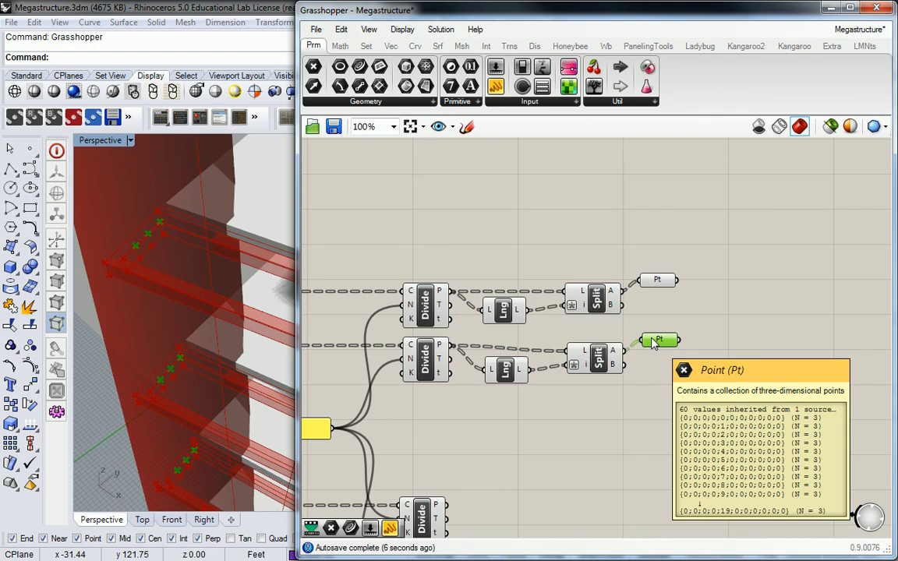
{"action": "left_click", "coordinate": [657, 281]}
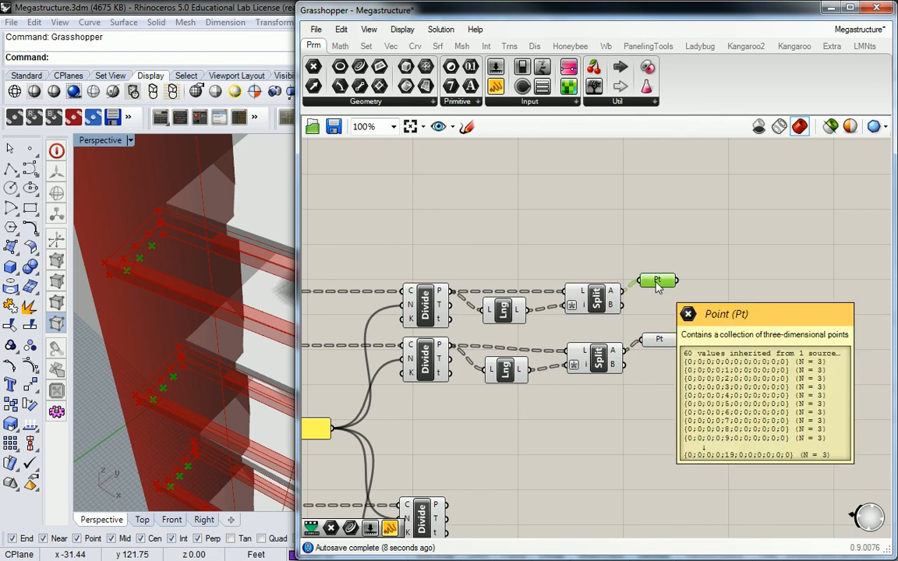
{"action": "left_click", "coordinate": [659, 340]}
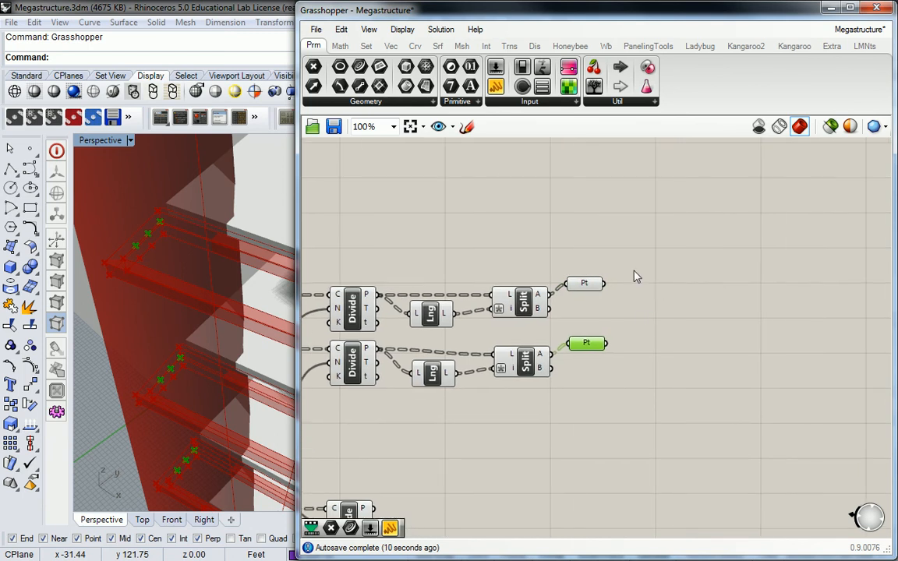
Align both Point parameters with their Split List A outputs and highlight the two point sets together in the viewport
{"action": "left_click_drag", "start_coordinate": [585, 284], "coordinate": [584, 295]}
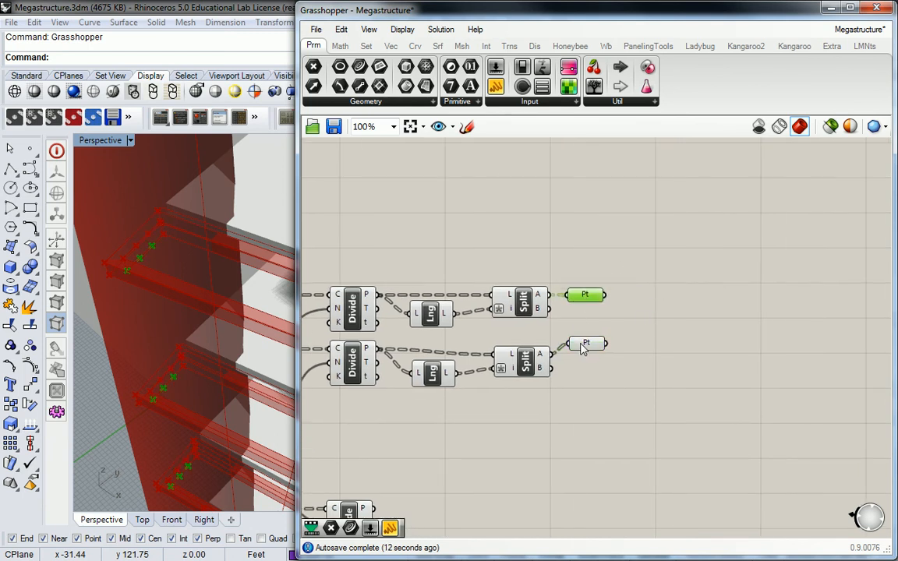
{"action": "left_click_drag", "start_coordinate": [581, 346], "coordinate": [581, 356]}
{"action": "left_click_drag", "start_coordinate": [631, 265], "coordinate": [577, 388]}
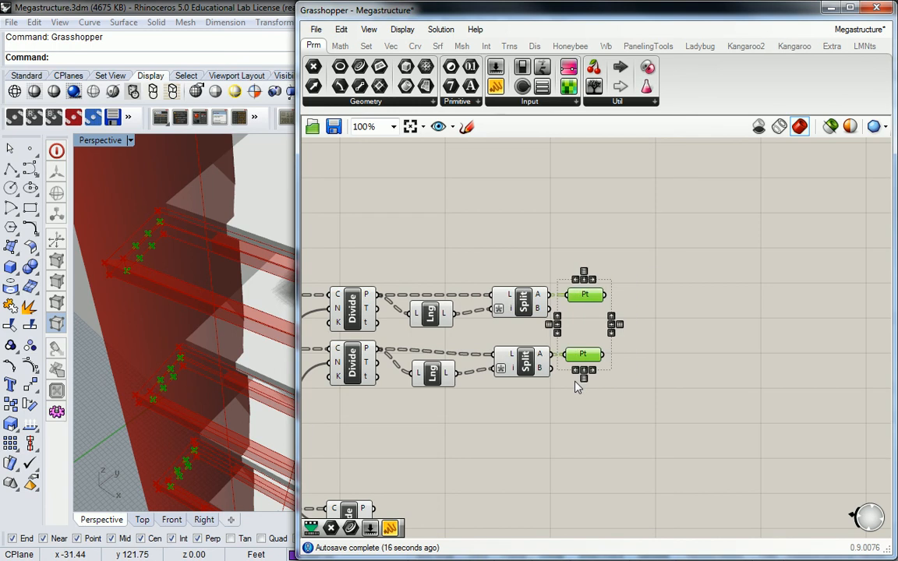
{"action": "left_click", "coordinate": [618, 194]}
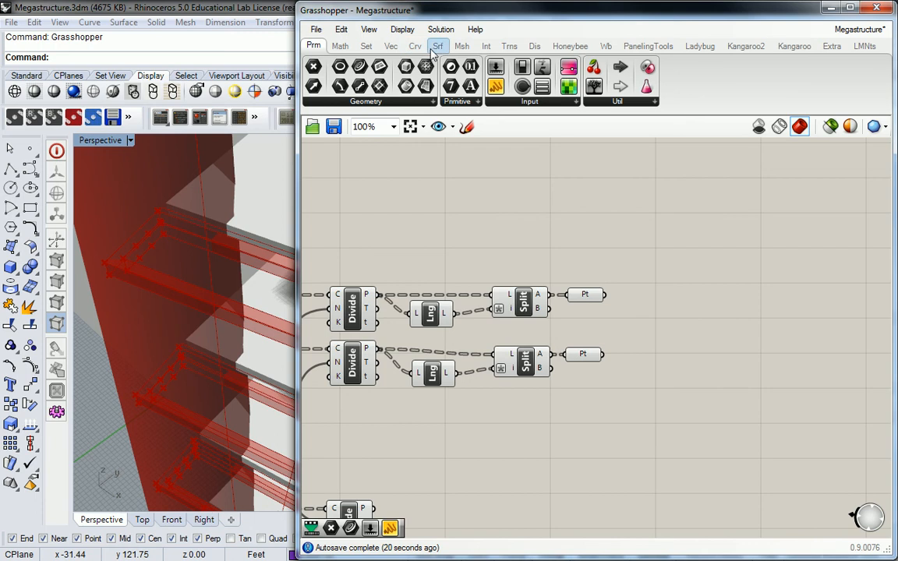
Add a Line component and connect the first Point parameter to its A input and the second to B
{"action": "left_click", "coordinate": [433, 48]}
{"action": "left_click", "coordinate": [414, 47]}
{"action": "left_click_drag", "start_coordinate": [488, 68], "coordinate": [659, 334]}
{"action": "left_click_drag", "start_coordinate": [606, 294], "coordinate": [637, 342]}
{"action": "right_click_drag", "start_coordinate": [641, 350], "coordinate": [657, 309]}
{"action": "left_click", "coordinate": [659, 306]}
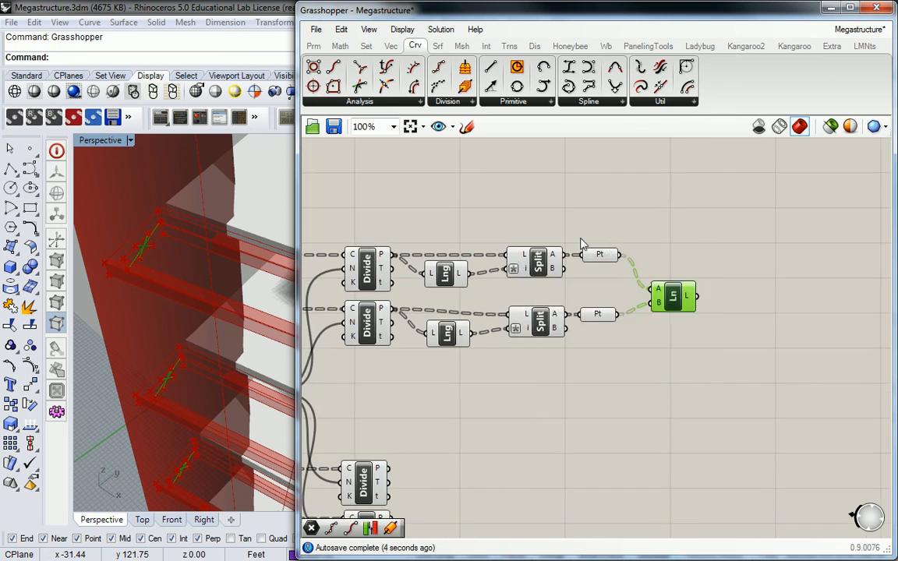
Try deleting the second List Length, Split List and Point components, and undo the deletion
{"action": "left_click_drag", "start_coordinate": [606, 340], "coordinate": [437, 311]}
{"action": "key", "text": "Delete"}
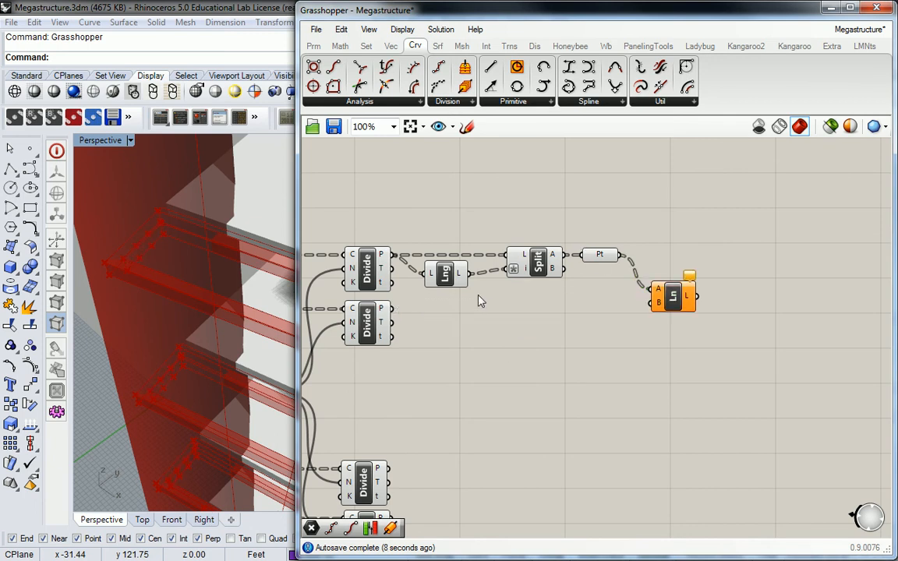
{"action": "right_click_drag", "start_coordinate": [477, 301], "coordinate": [524, 295]}
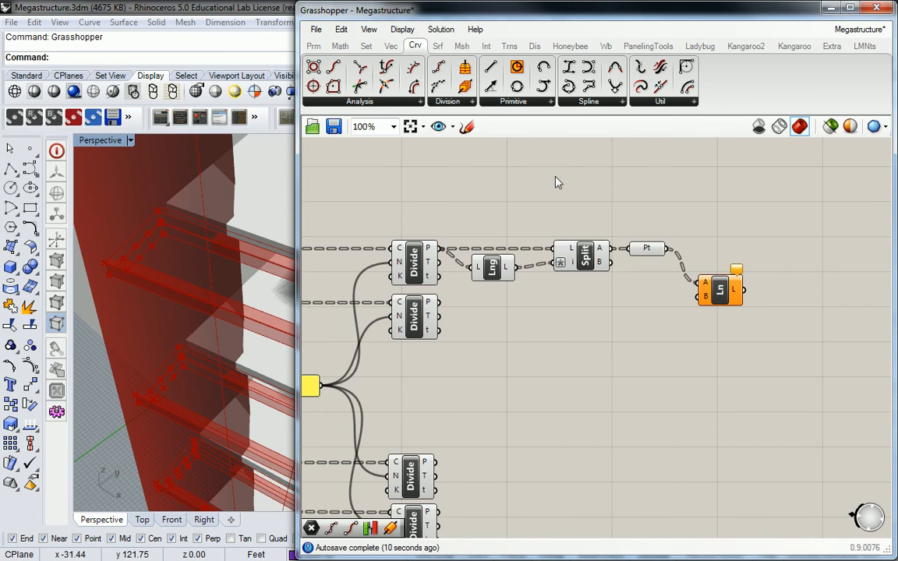
{"action": "key", "text": "ctrl+z"}
Insert a Reverse List component between the second Point parameter and the Line's B input, making room beside the Line component
{"action": "right_click_drag", "start_coordinate": [697, 271], "coordinate": [558, 276]}
{"action": "left_click_drag", "start_coordinate": [581, 296], "coordinate": [614, 290]}
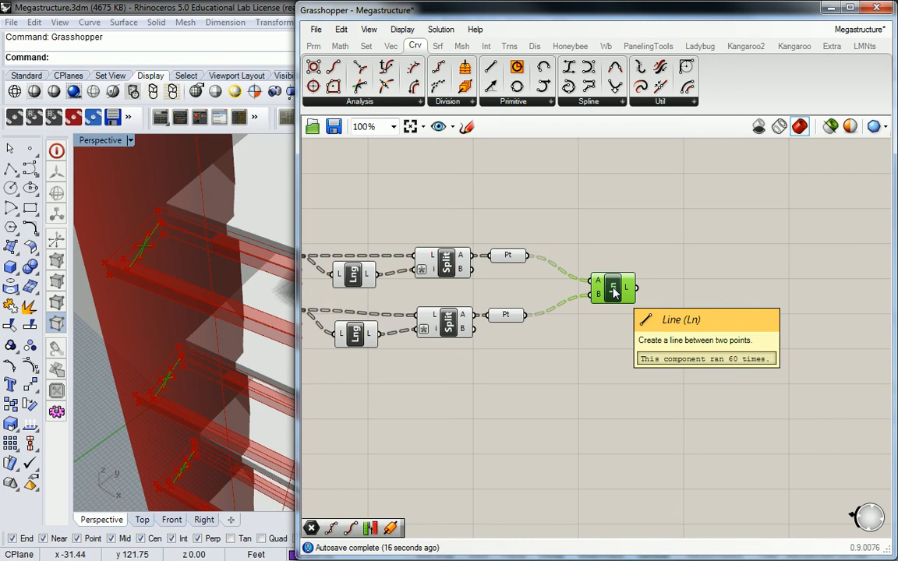
{"action": "double_click", "coordinate": [559, 323]}
{"action": "type", "text": "rev"}
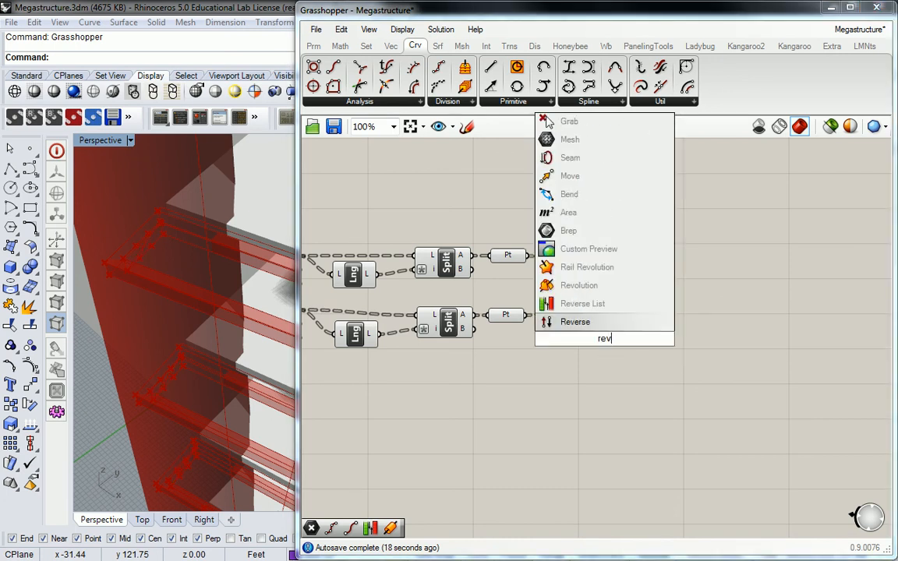
{"action": "left_click", "coordinate": [591, 321]}
{"action": "left_click_drag", "start_coordinate": [599, 340], "coordinate": [650, 280]}
{"action": "left_click", "coordinate": [617, 290]}
{"action": "left_click_drag", "start_coordinate": [575, 307], "coordinate": [642, 289]}
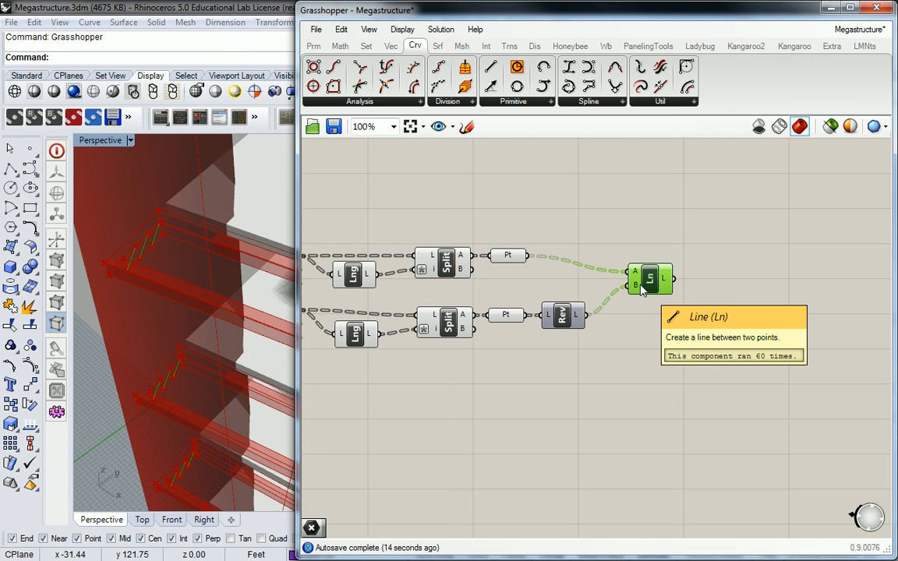
{"action": "scroll", "coordinate": [641, 290], "scroll_direction": "down", "scroll_amount": 4}
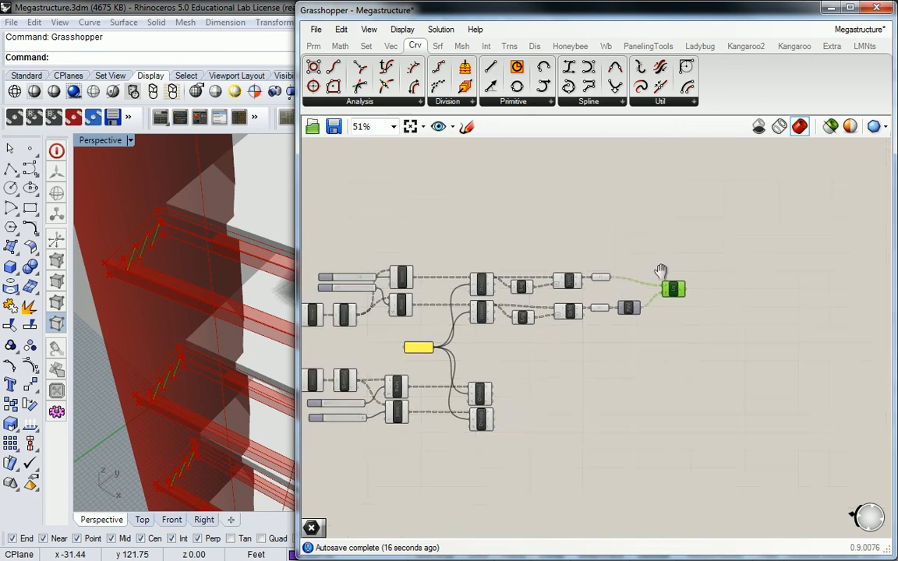
{"action": "scroll", "coordinate": [687, 264], "scroll_direction": "up", "scroll_amount": 3}
{"action": "right_click_drag", "start_coordinate": [687, 264], "coordinate": [670, 203]}
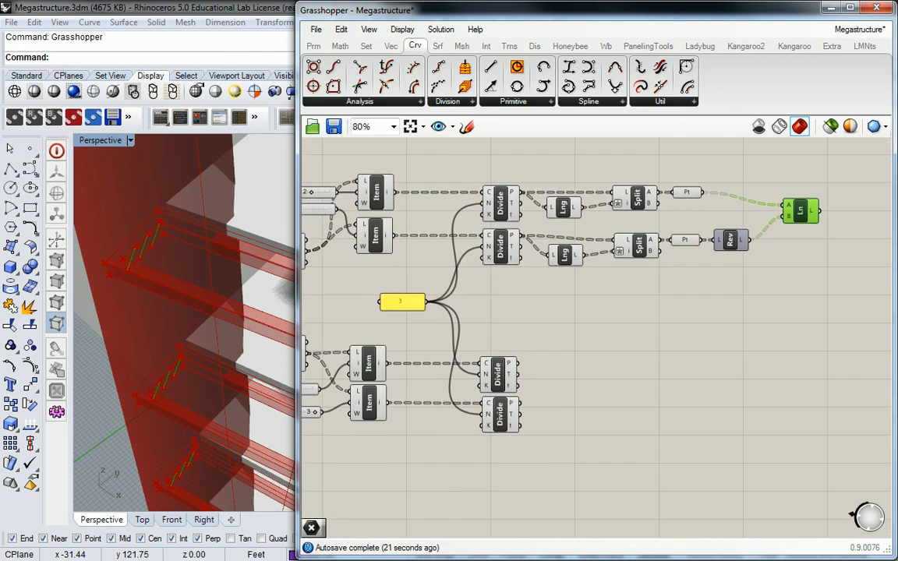